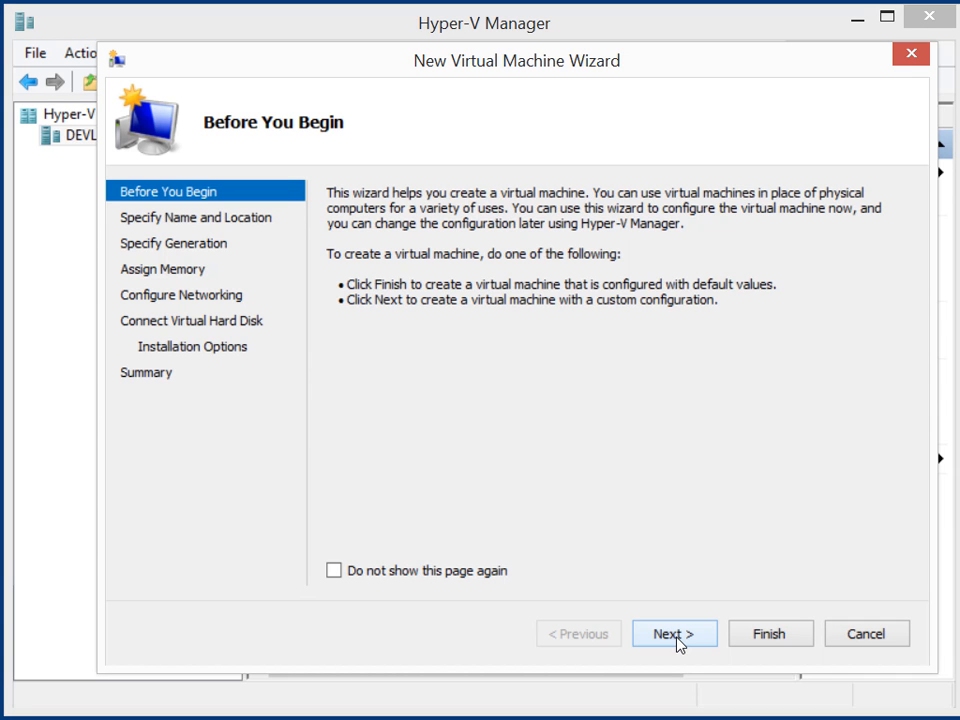
Name the new virtual machine "SharePoint Dev Environment", keeping its default storage location.
{"action": "left_click", "coordinate": [674, 634]}
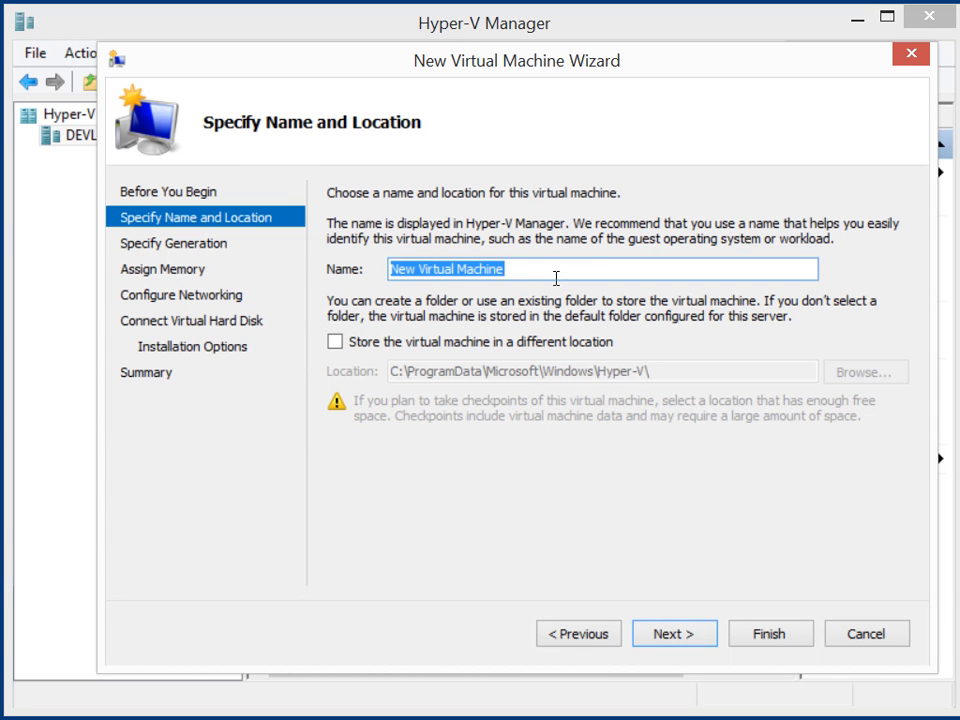
{"action": "type", "text": "SharePoint Dev Environment"}
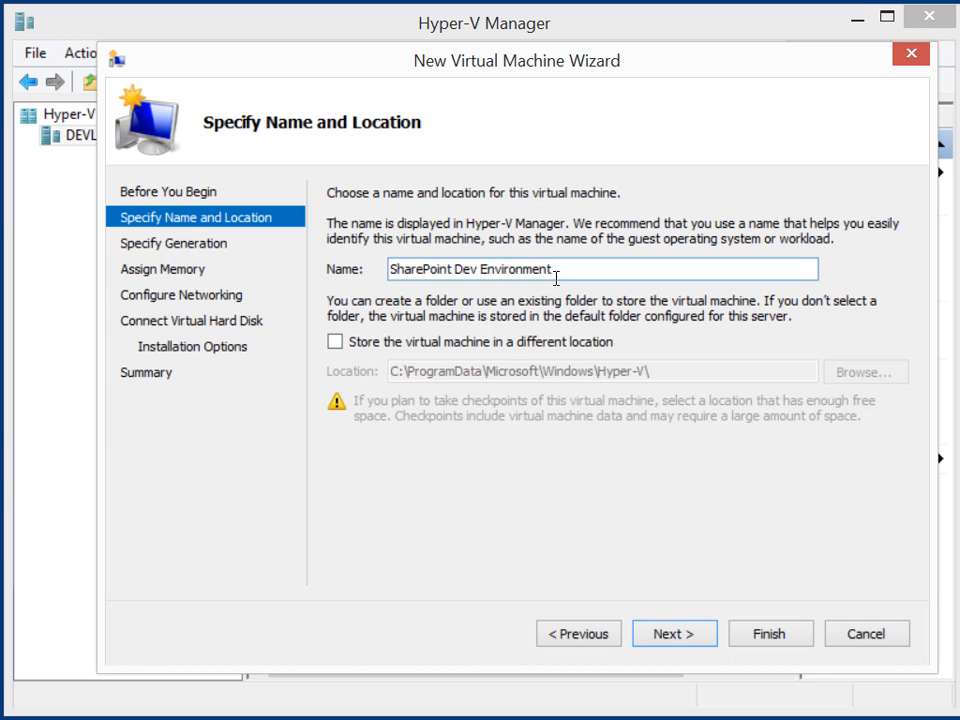
{"action": "left_click", "coordinate": [697, 641]}
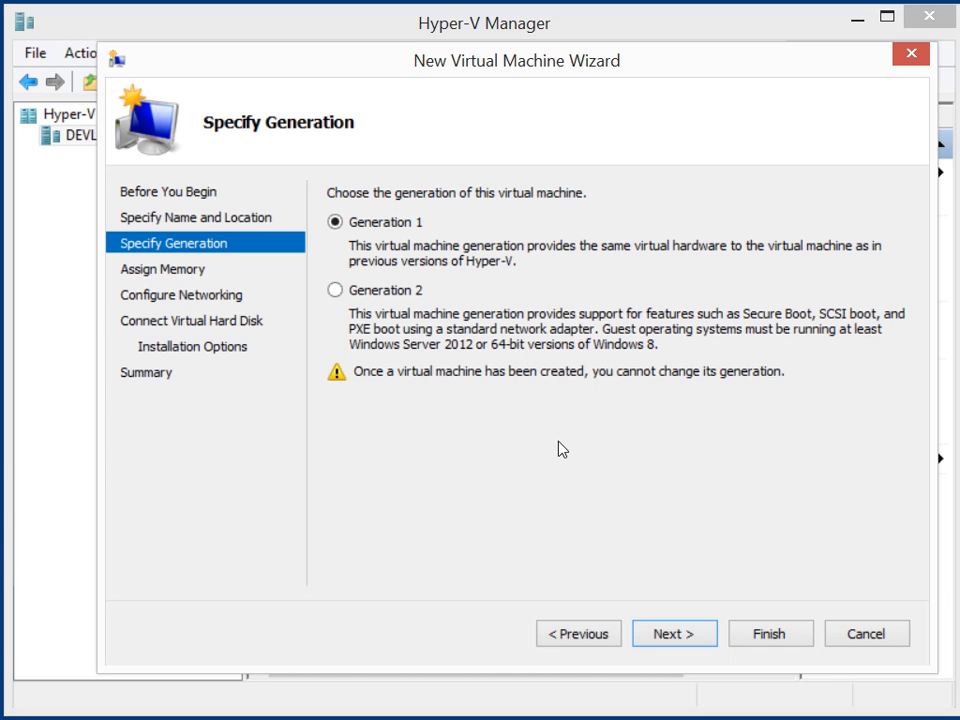
Keep the virtual machine as Generation 1 and assign it 10000 MB of startup memory.
{"action": "left_click", "coordinate": [676, 634]}
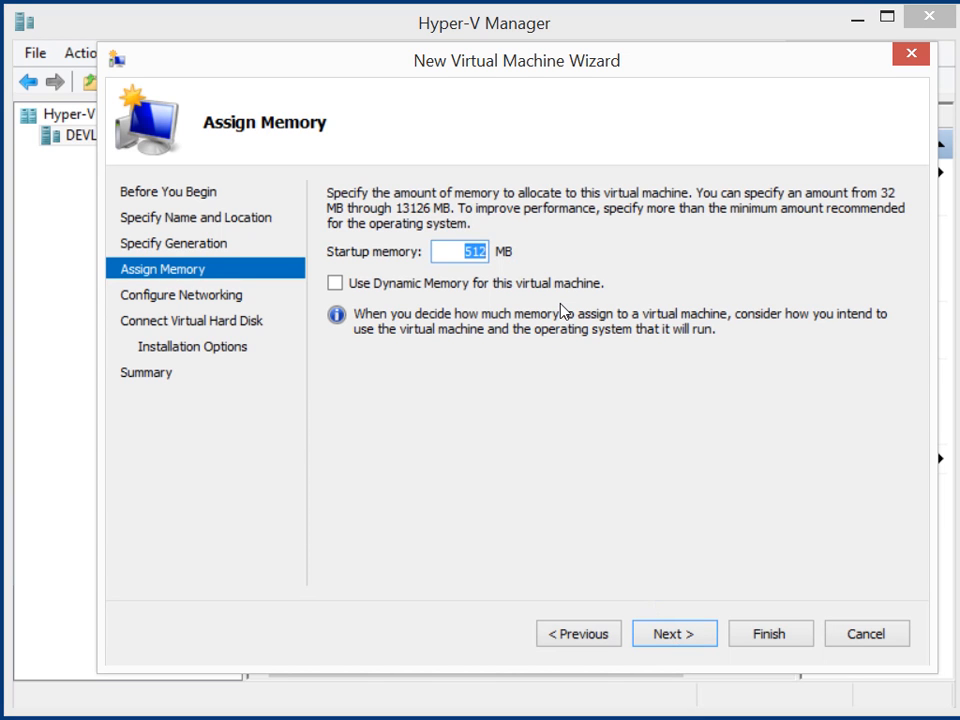
{"action": "type", "text": "10000"}
{"action": "left_click", "coordinate": [689, 634]}
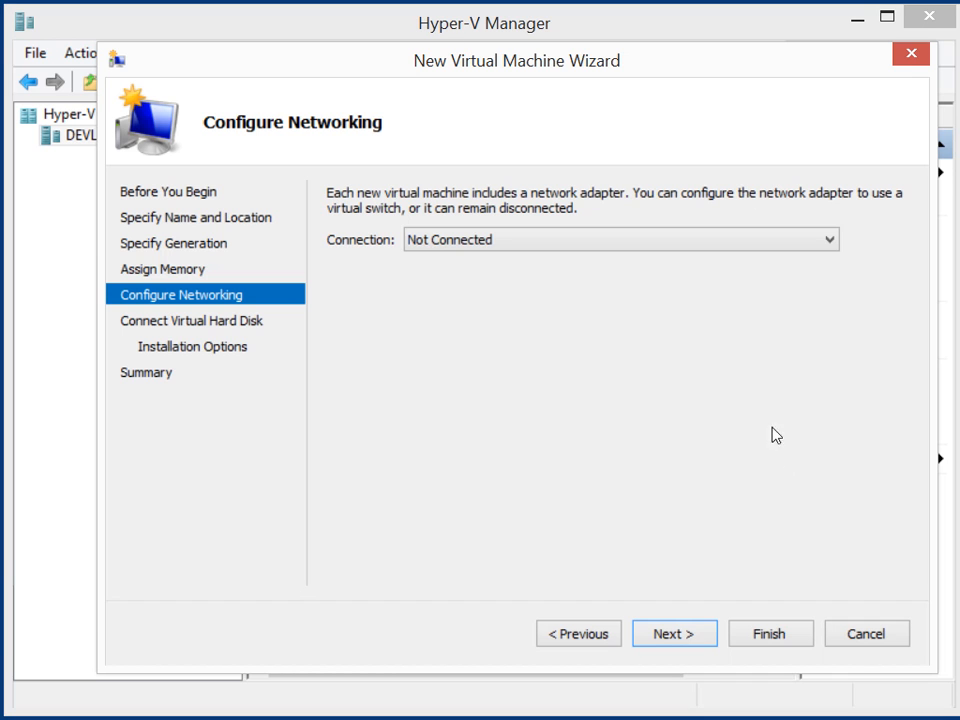
Connect the network adapter to the Intel(R) Centrino(R) Wireless-N 2230 Virtual Switch and accept the default new virtual hard disk.
{"action": "left_click", "coordinate": [810, 243]}
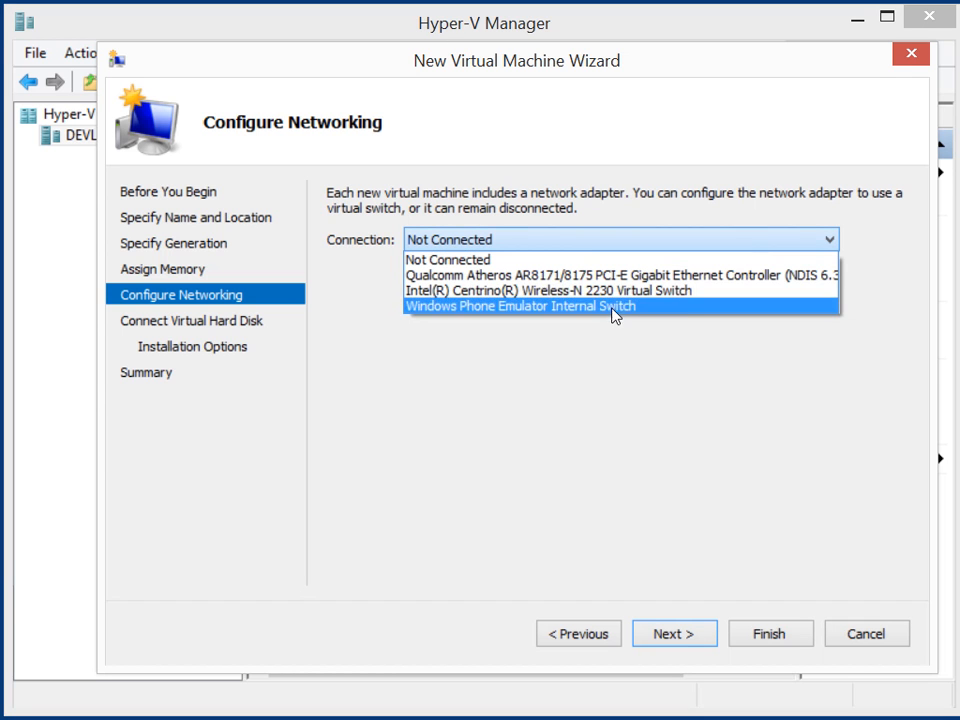
{"action": "left_click", "coordinate": [653, 300]}
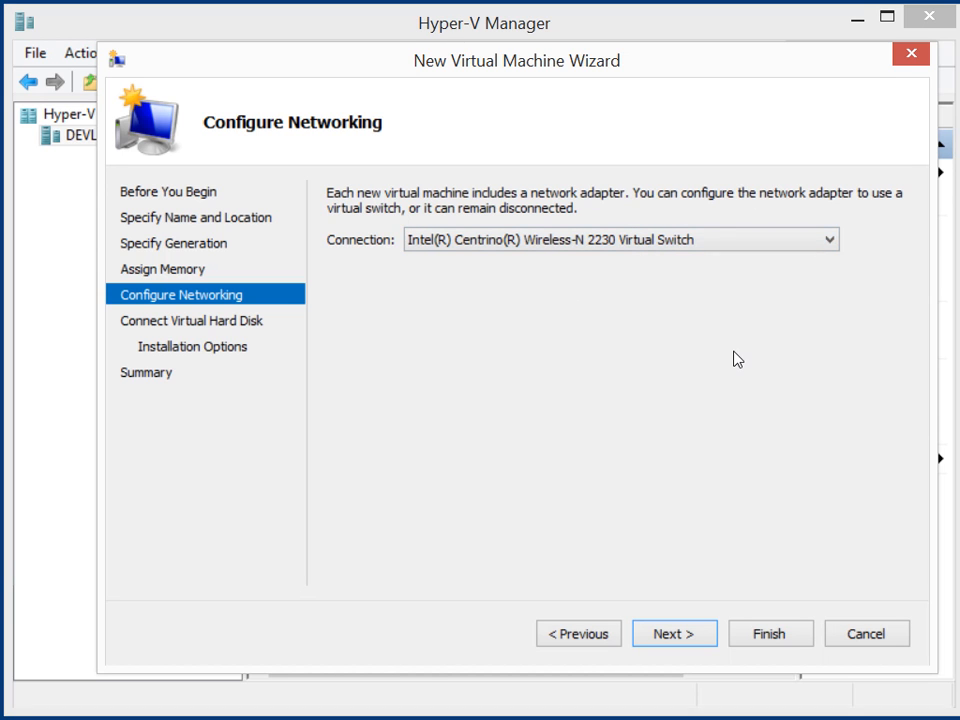
{"action": "left_click", "coordinate": [681, 633]}
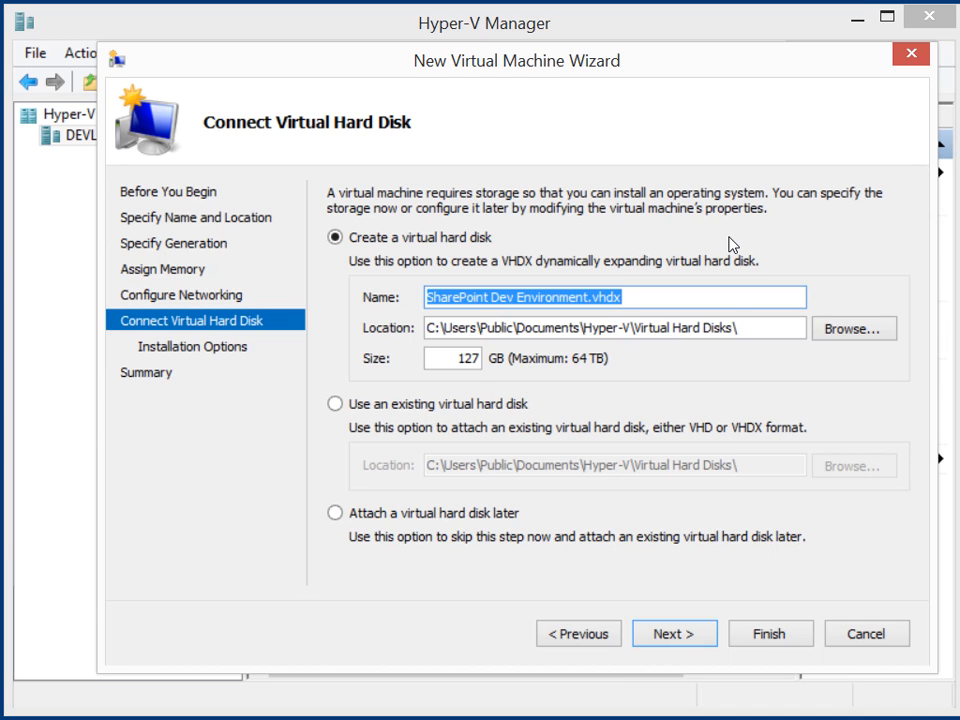
{"action": "left_click", "coordinate": [672, 634]}
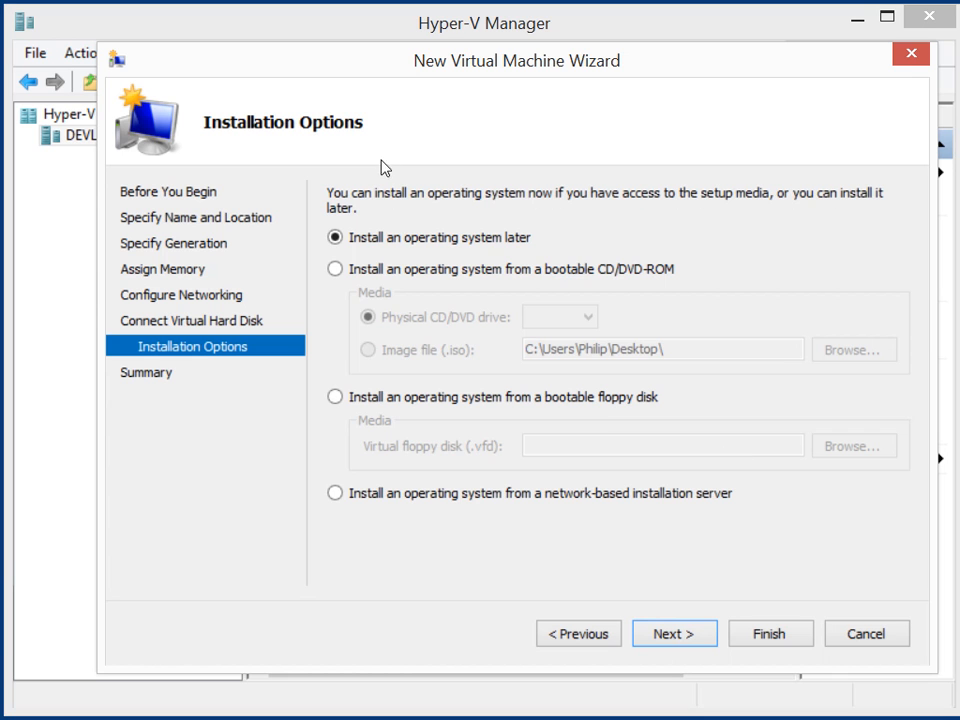
Set the operating system to install from the en_windows_server_2012_x64_dvd_915478 ISO image on the desktop and finish creating the virtual machine.
{"action": "left_click", "coordinate": [506, 270]}
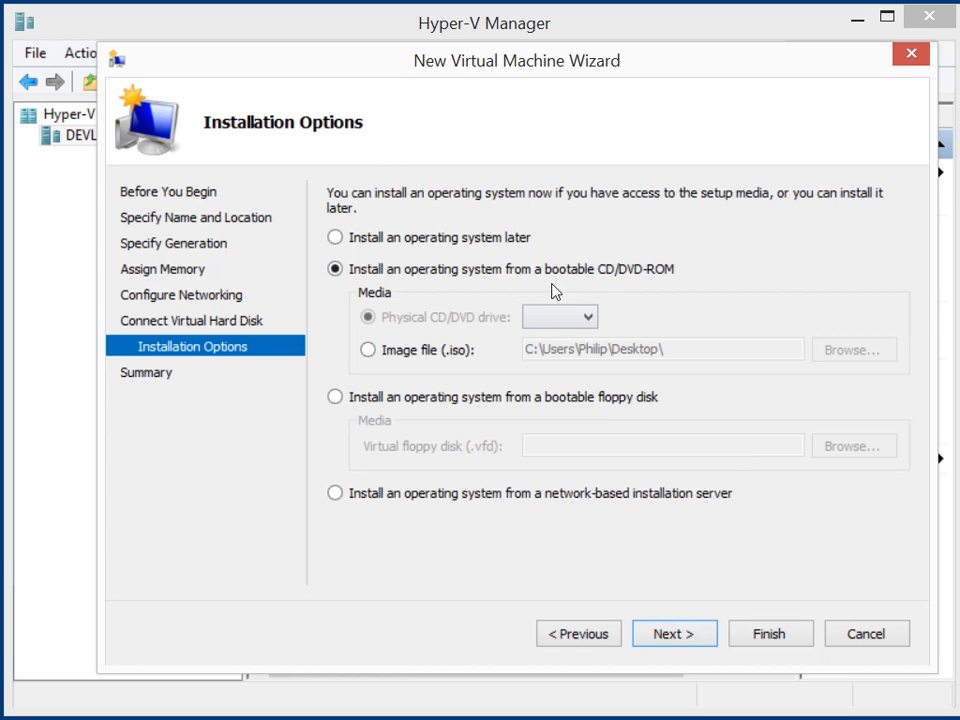
{"action": "left_click", "coordinate": [384, 350]}
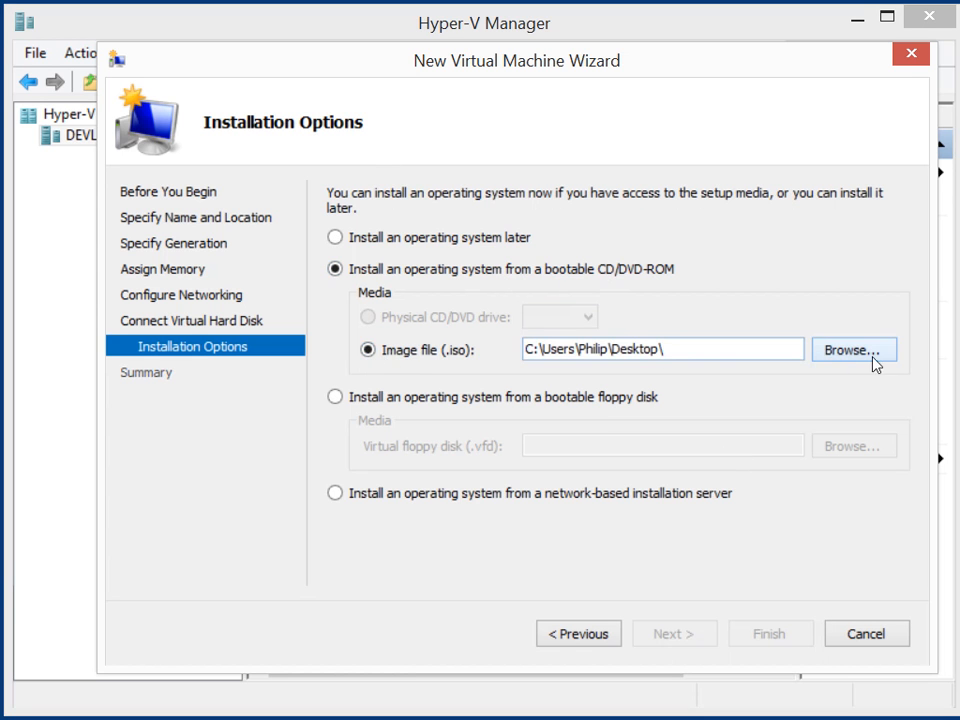
{"action": "left_click", "coordinate": [820, 357]}
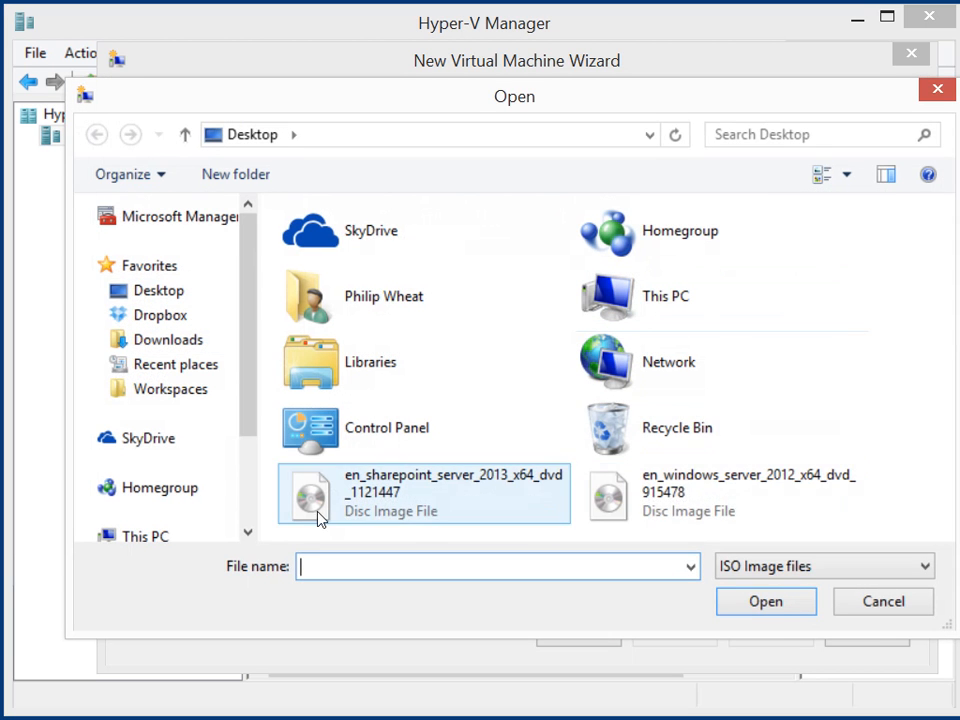
{"action": "left_click", "coordinate": [701, 508]}
{"action": "left_click", "coordinate": [776, 610]}
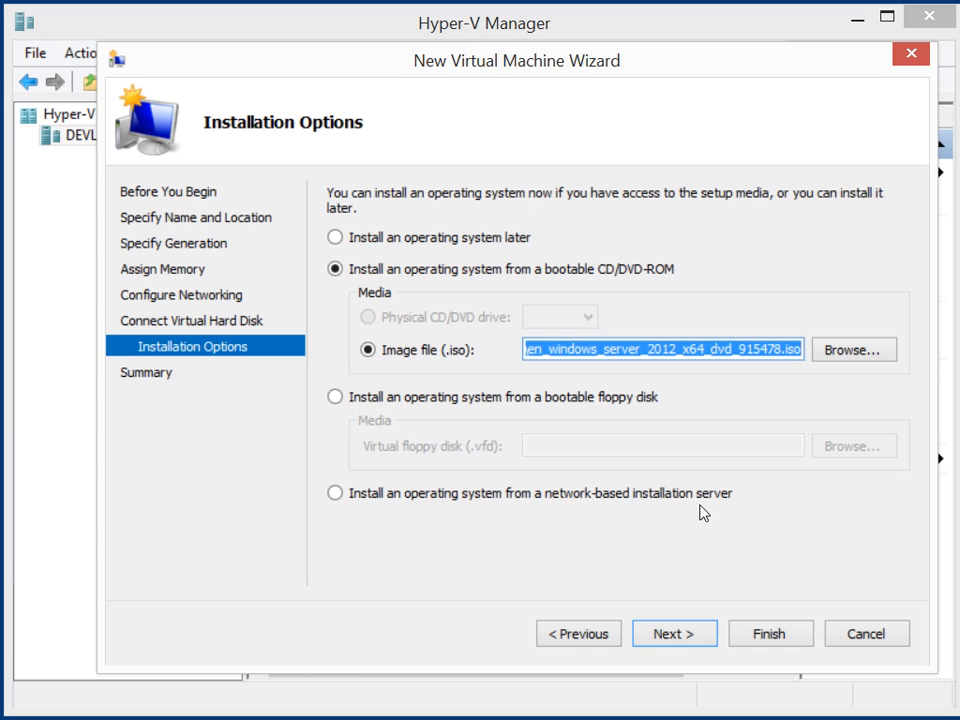
{"action": "left_click", "coordinate": [677, 636]}
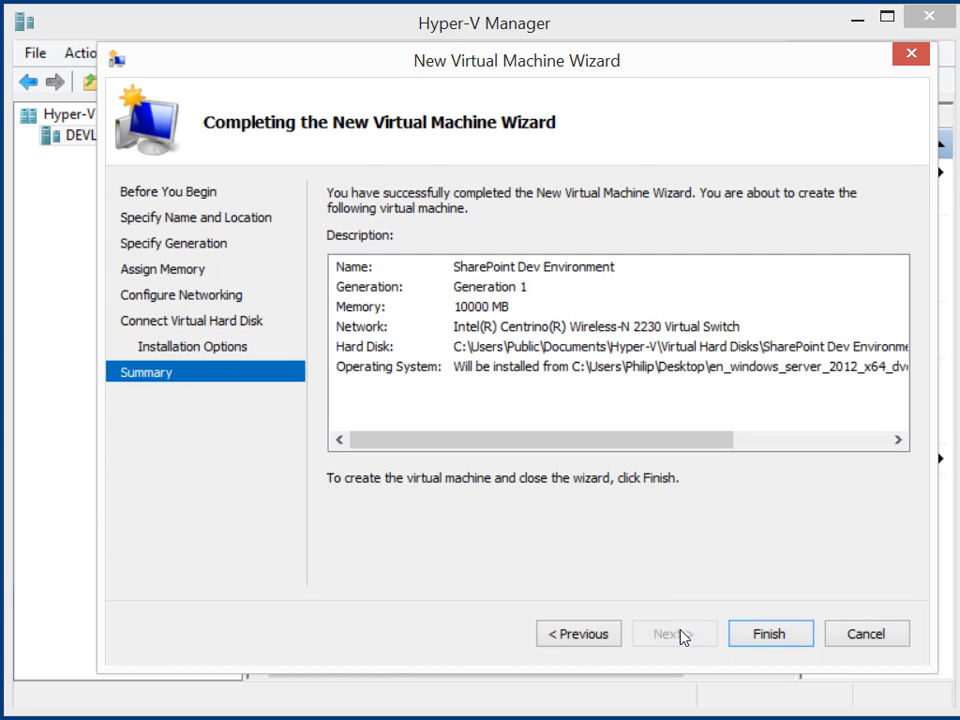
{"action": "left_click", "coordinate": [769, 635]}
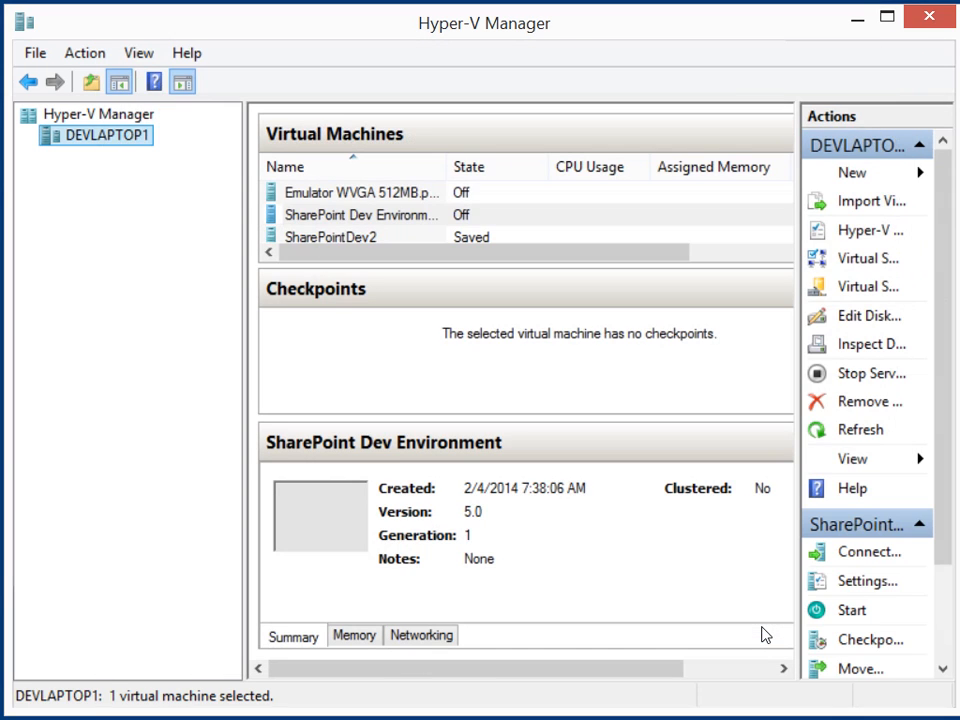
Set the number of virtual processors to 2 in the SharePoint Dev Environment machine's settings and apply the change.
{"action": "right_click", "coordinate": [358, 216]}
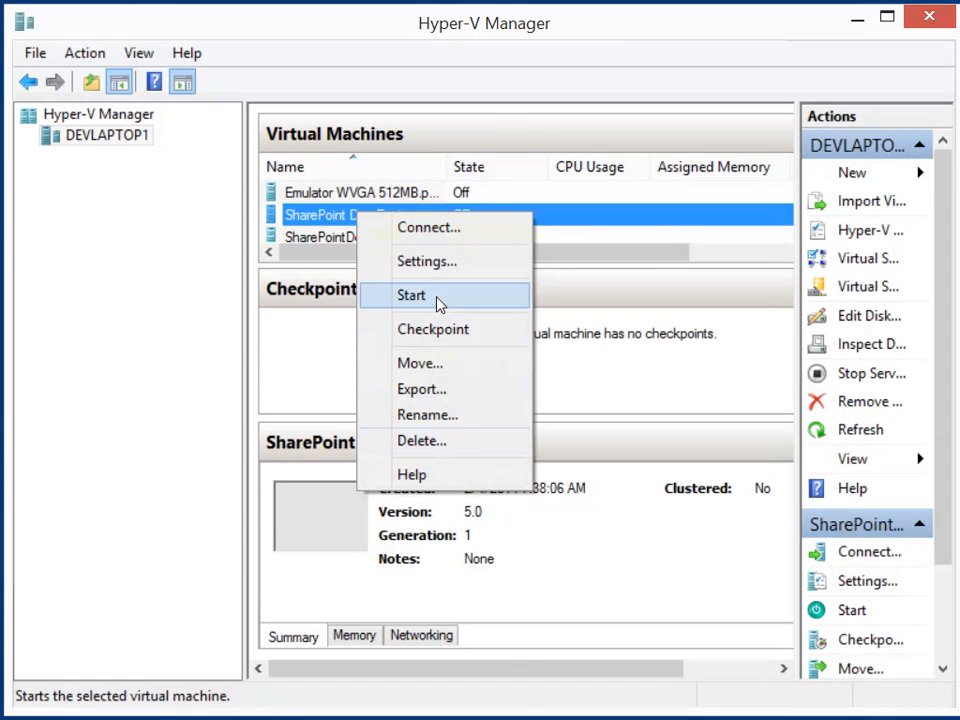
{"action": "left_click", "coordinate": [440, 263]}
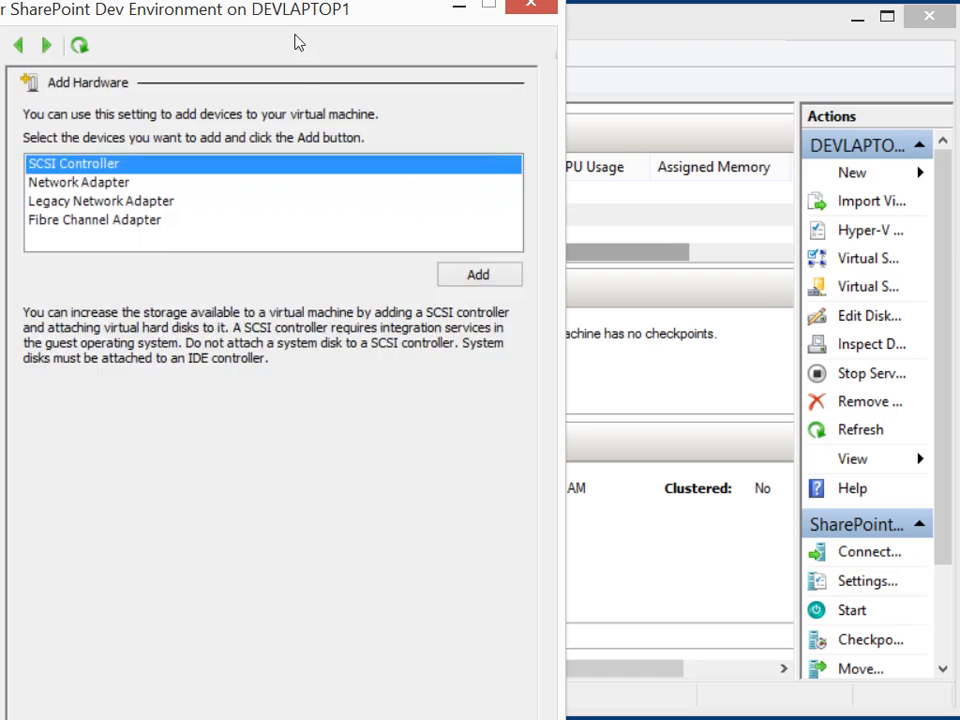
{"action": "left_click_drag", "start_coordinate": [305, 20], "coordinate": [636, 43]}
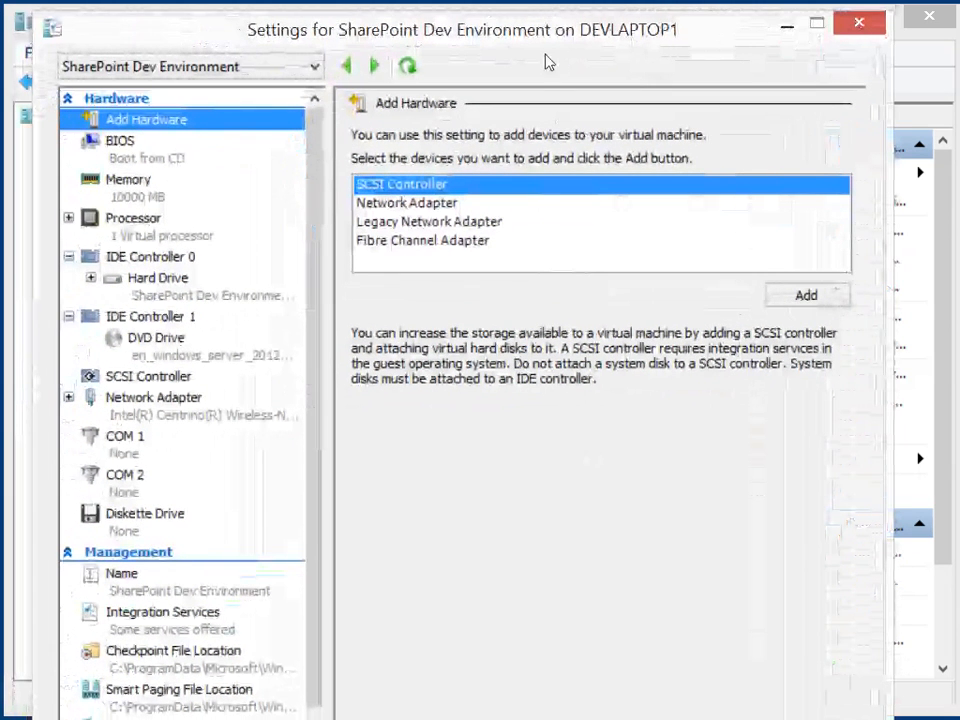
{"action": "left_click_drag", "start_coordinate": [557, 43], "coordinate": [583, 17]}
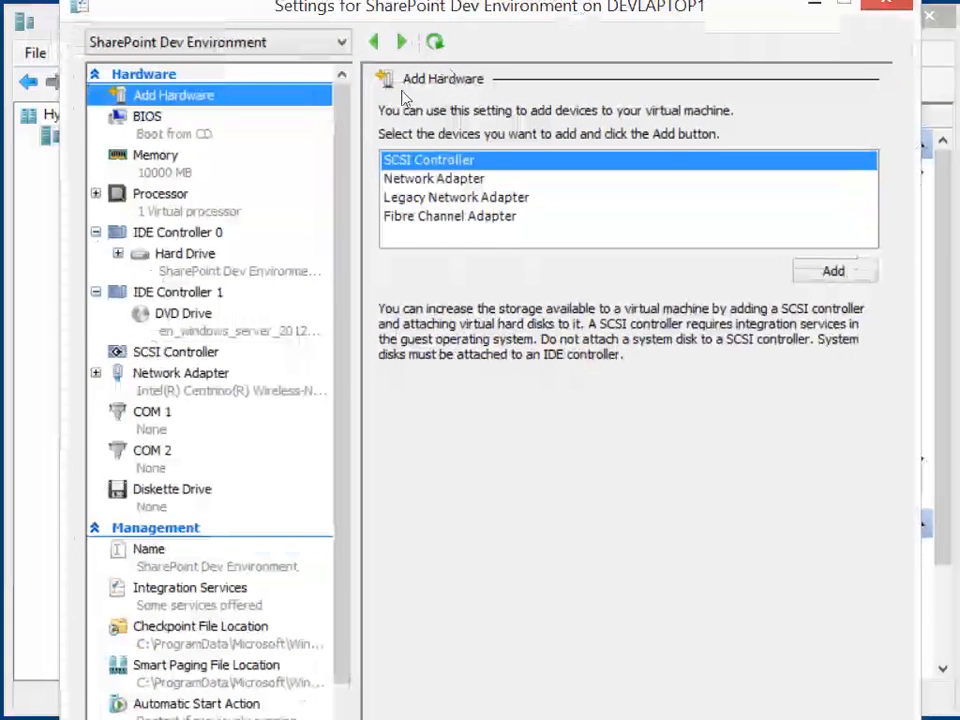
{"action": "left_click", "coordinate": [162, 209]}
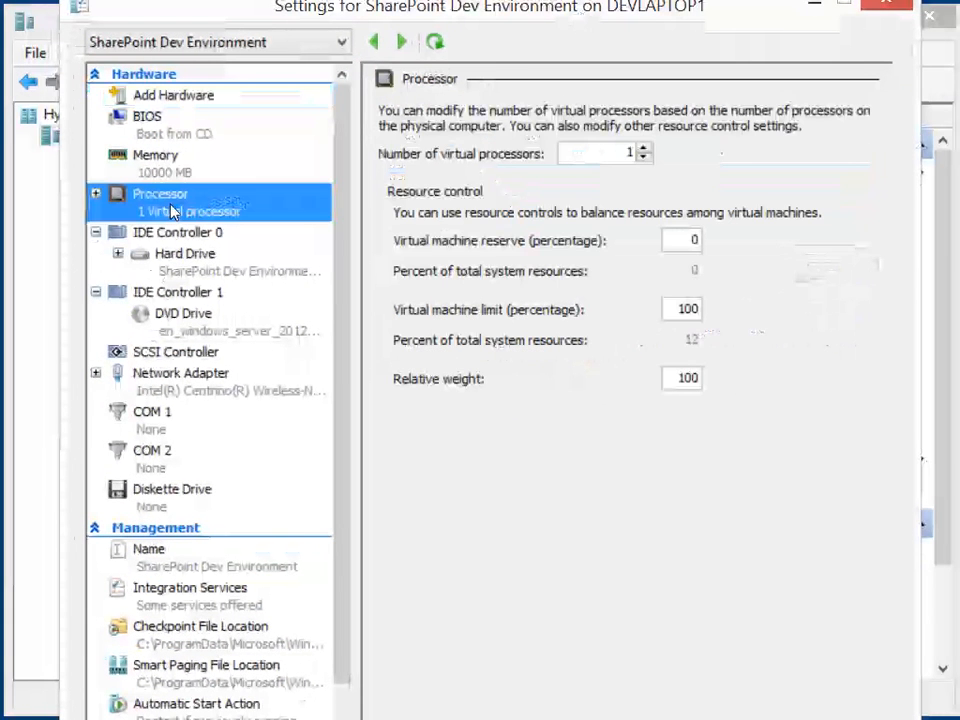
{"action": "left_click", "coordinate": [643, 147]}
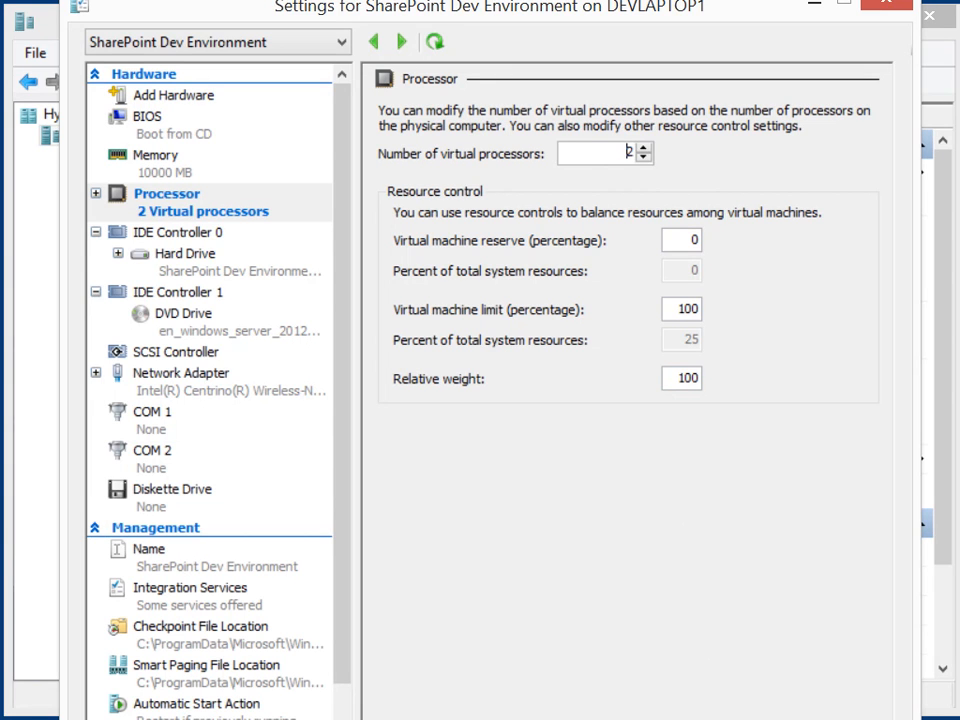
{"action": "key", "text": "Return"}
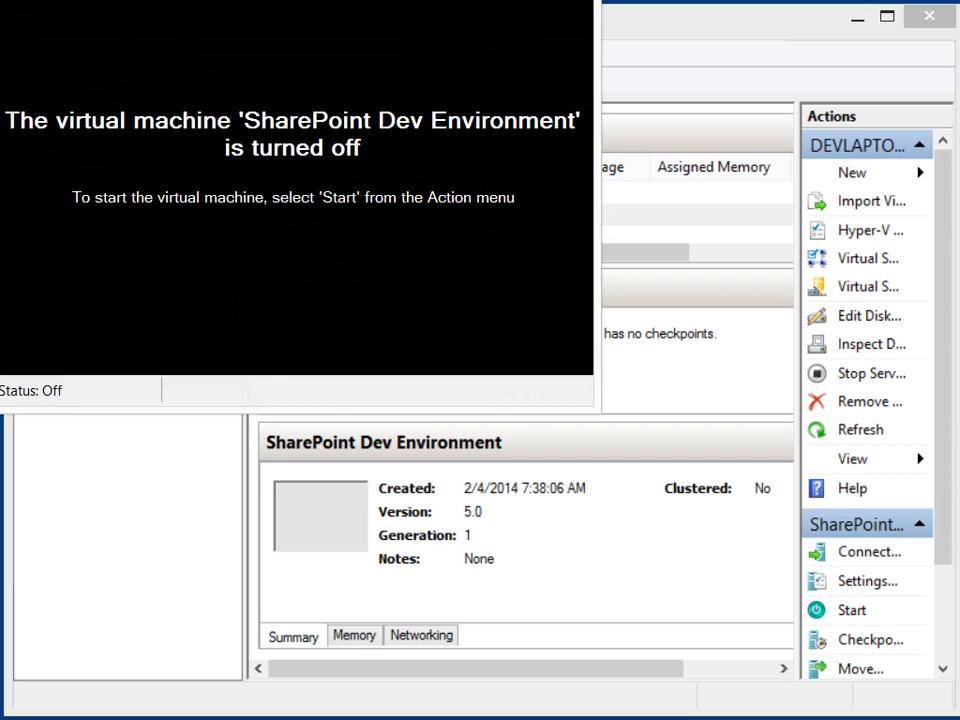
Bring the SharePoint Dev Environment connection window fully into view and start the virtual machine.
{"action": "left_click_drag", "start_coordinate": [362, 0], "coordinate": [375, 28]}
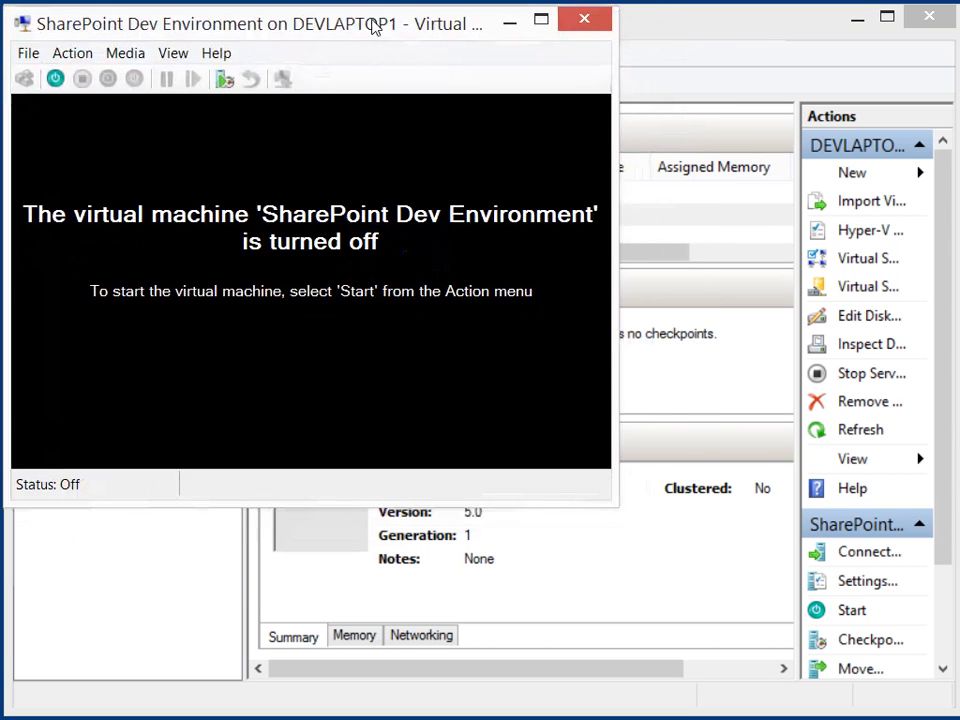
{"action": "left_click_drag", "start_coordinate": [620, 508], "coordinate": [896, 680]}
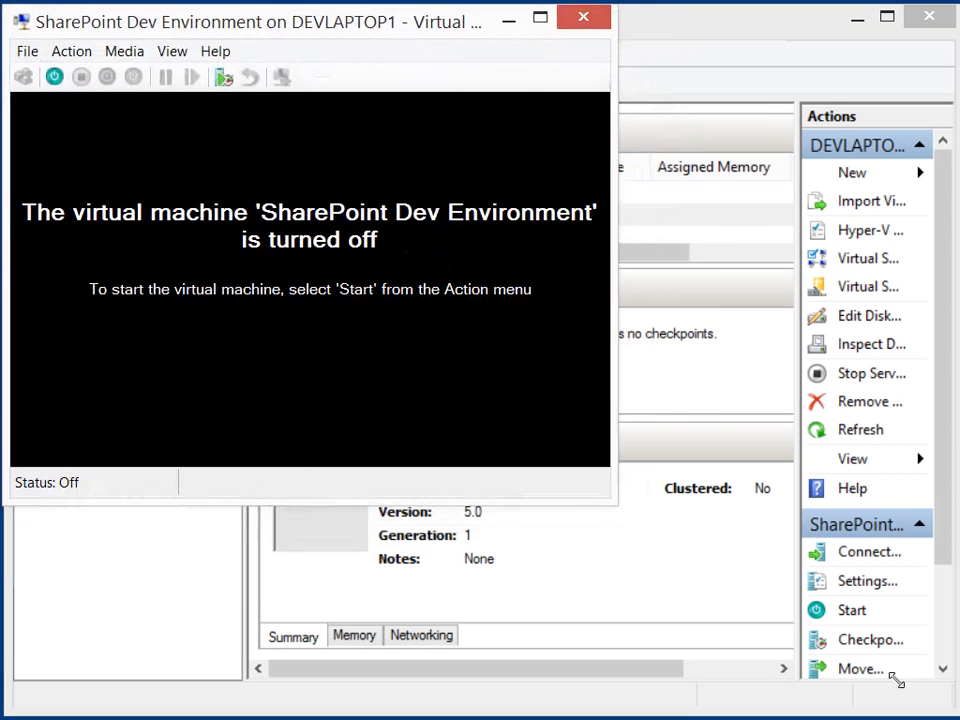
{"action": "left_click", "coordinate": [54, 77]}
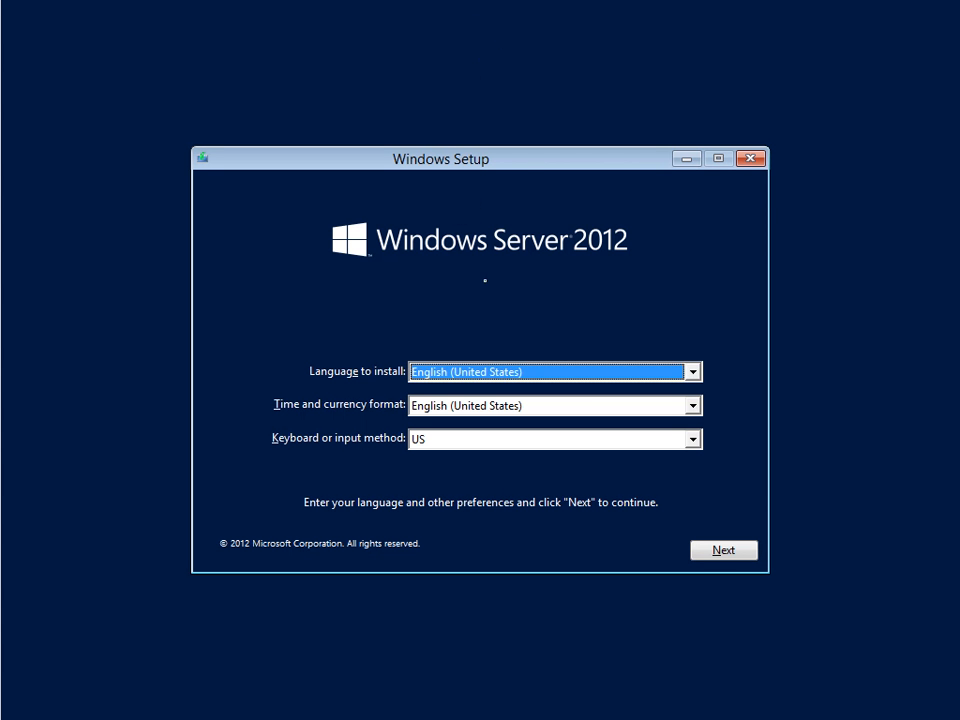
Accept the default language and keyboard settings and choose Windows Server 2012 Standard (Server with a GUI) for installation.
{"action": "left_click", "coordinate": [735, 550]}
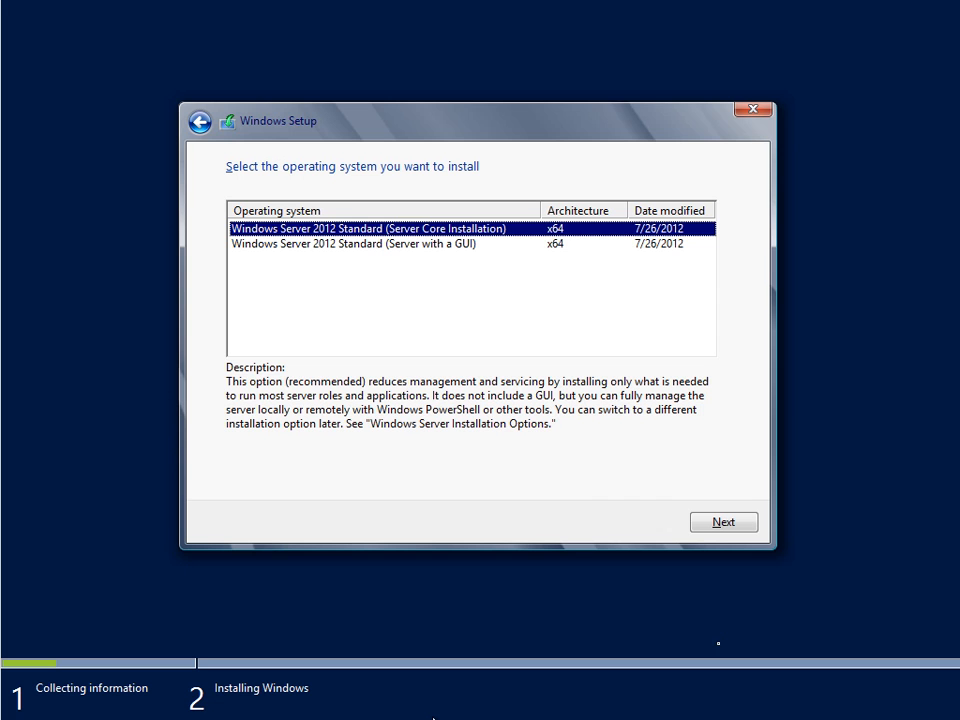
{"action": "left_click", "coordinate": [448, 245]}
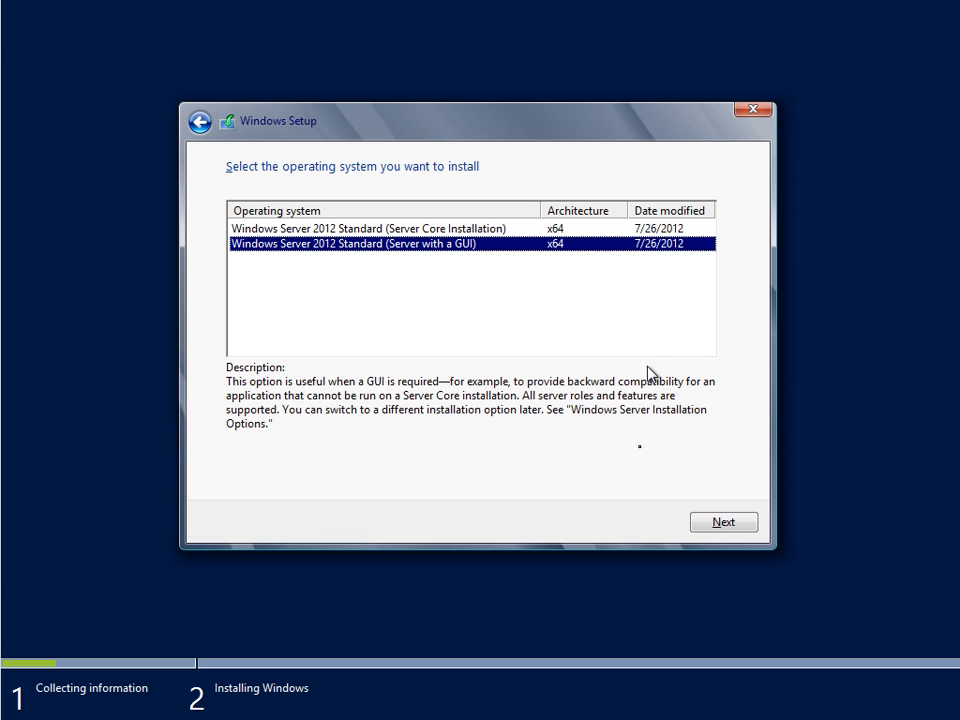
{"action": "left_click", "coordinate": [723, 523]}
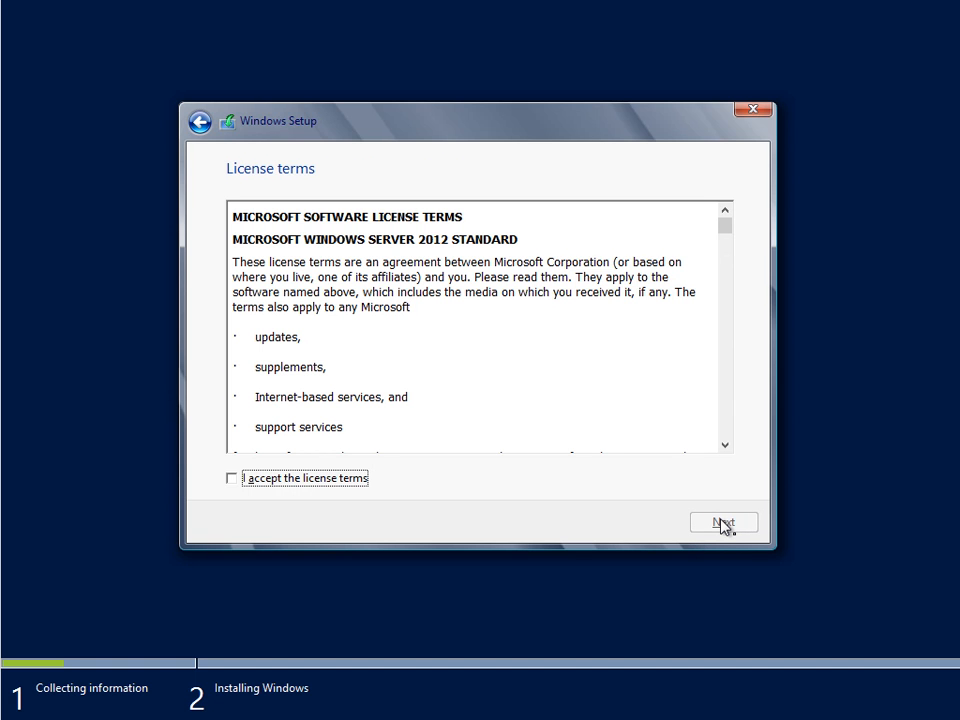
Accept the license terms and start a custom, Windows-only installation on the Drive 0 unallocated space.
{"action": "left_click", "coordinate": [231, 479]}
{"action": "left_click", "coordinate": [723, 522]}
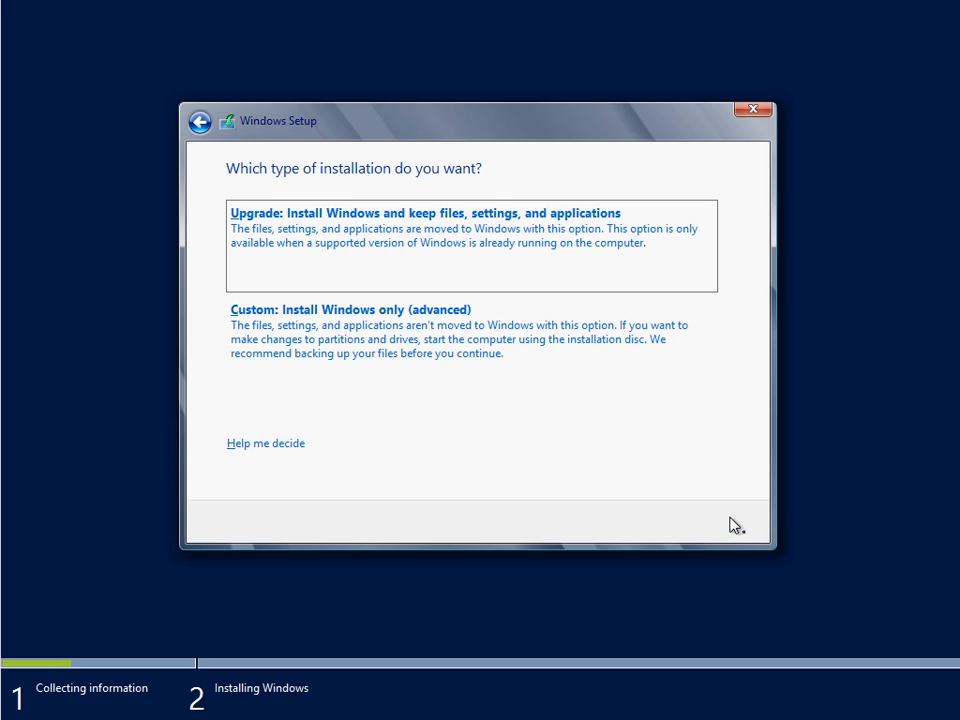
{"action": "left_click", "coordinate": [424, 343]}
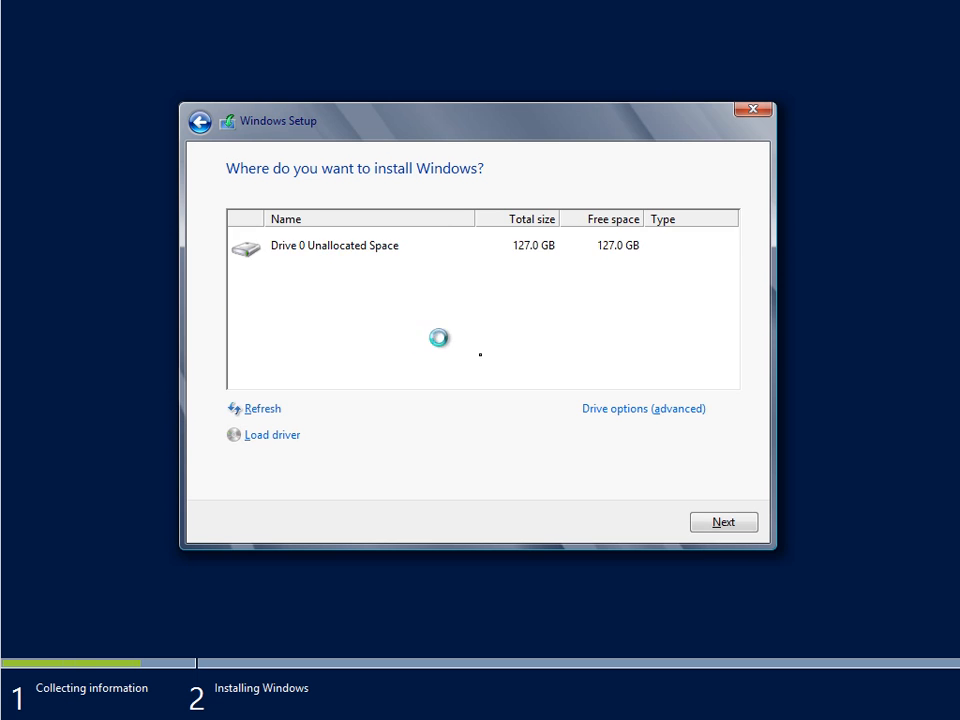
{"action": "left_click", "coordinate": [715, 519]}
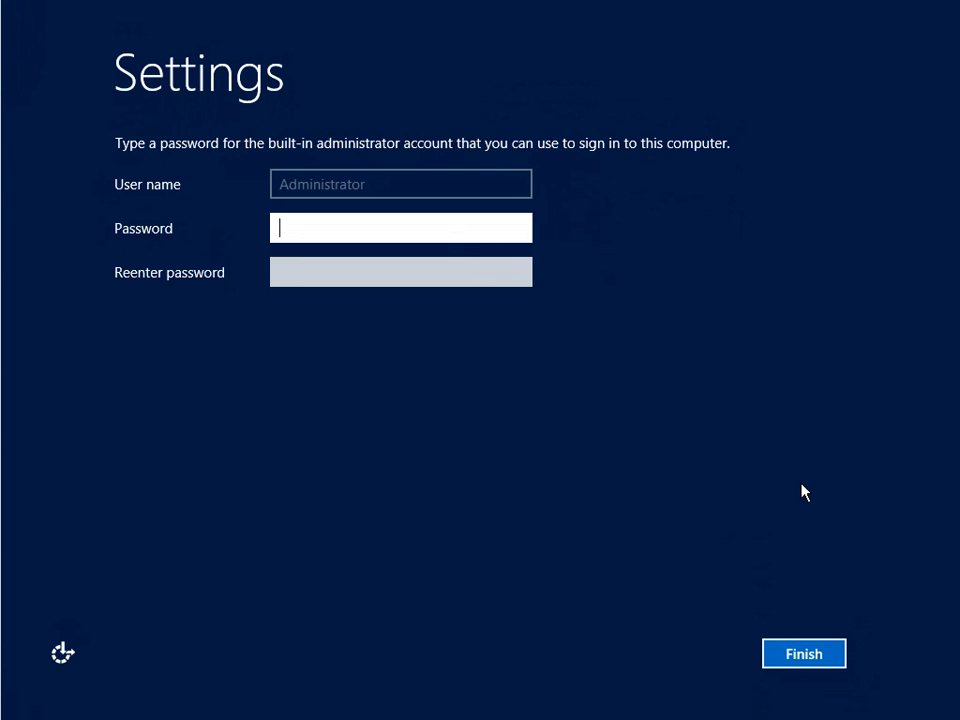
Enter and confirm a password for the built-in Administrator account and finish the Windows setup.
{"action": "type", "text": "••••••••"}
{"action": "key", "text": "Tab"}
{"action": "type", "text": "••••••••"}
{"action": "key", "text": "Return"}
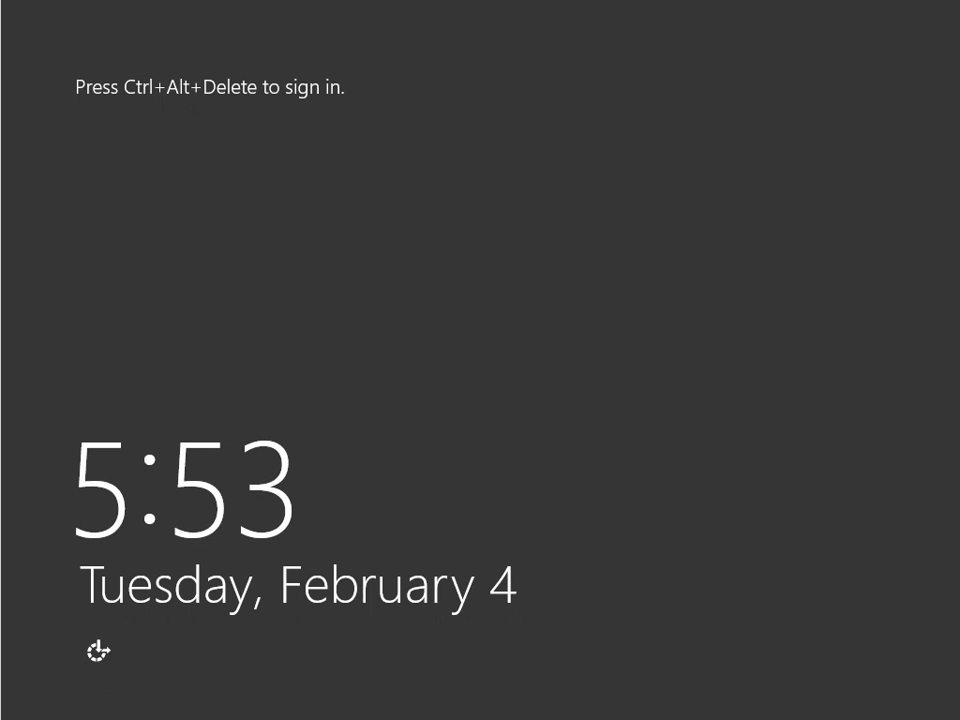
Unlock the sign-in screen and sign in as Administrator with the account password.
{"action": "key", "text": "ctrl+alt+Delete"}
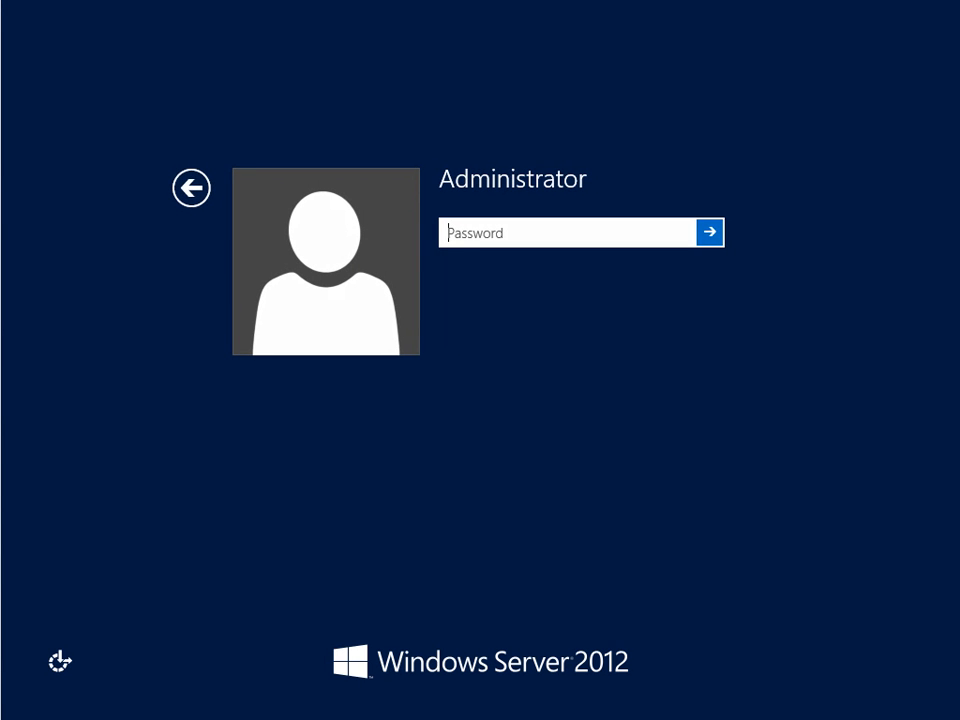
{"action": "type", "text": "********"}
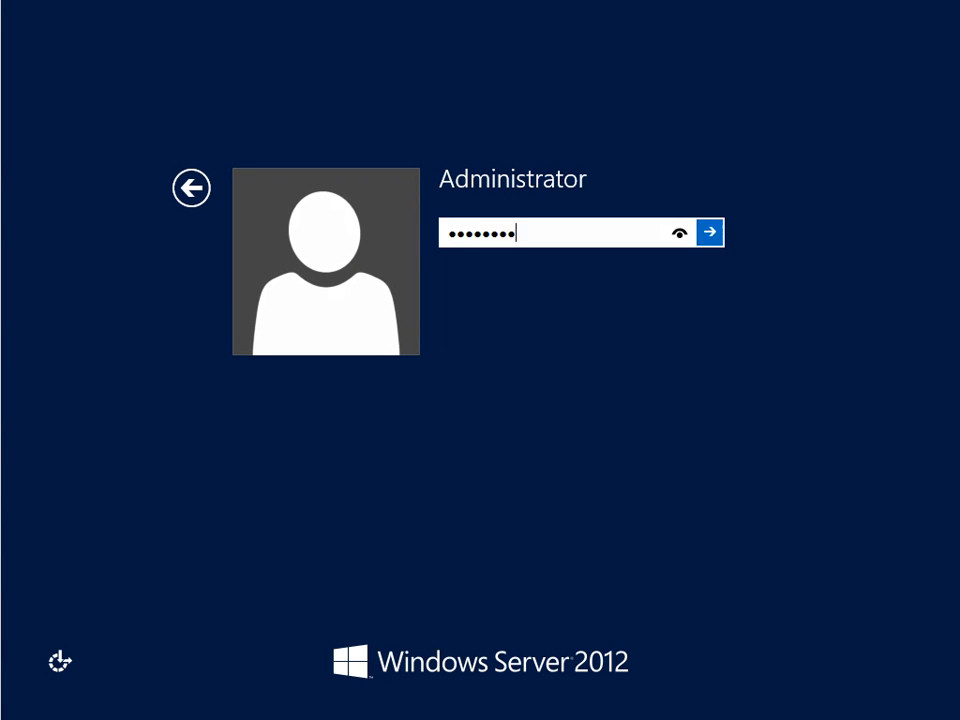
{"action": "key", "text": "Return"}
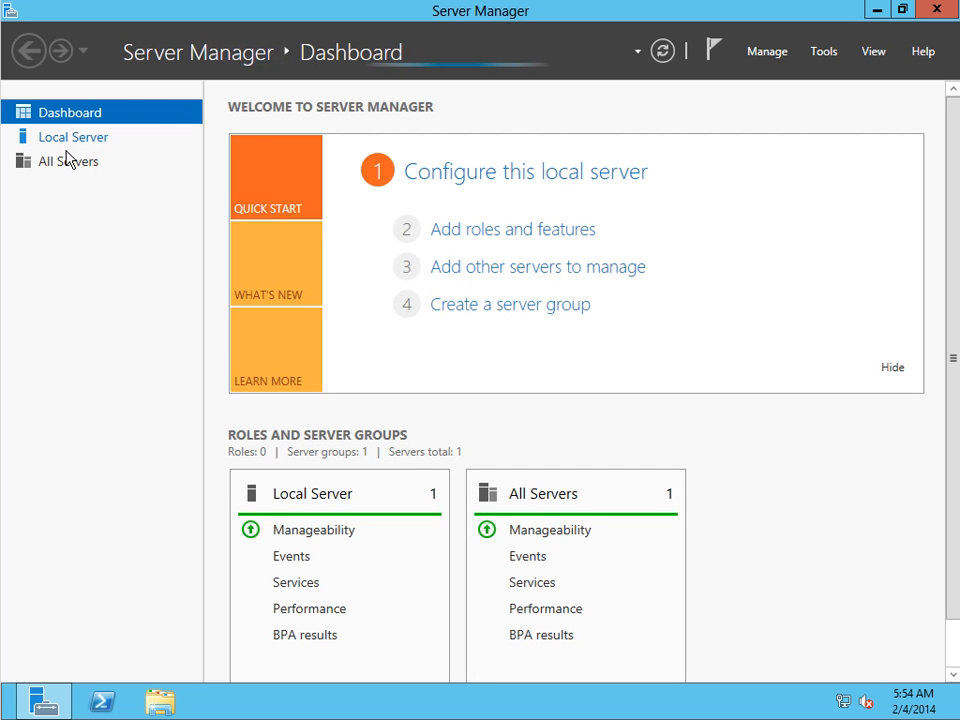
Turn off Internet Explorer Enhanced Security Configuration for both Administrators and Users on the local server, and close Server Manager.
{"action": "left_click", "coordinate": [66, 150]}
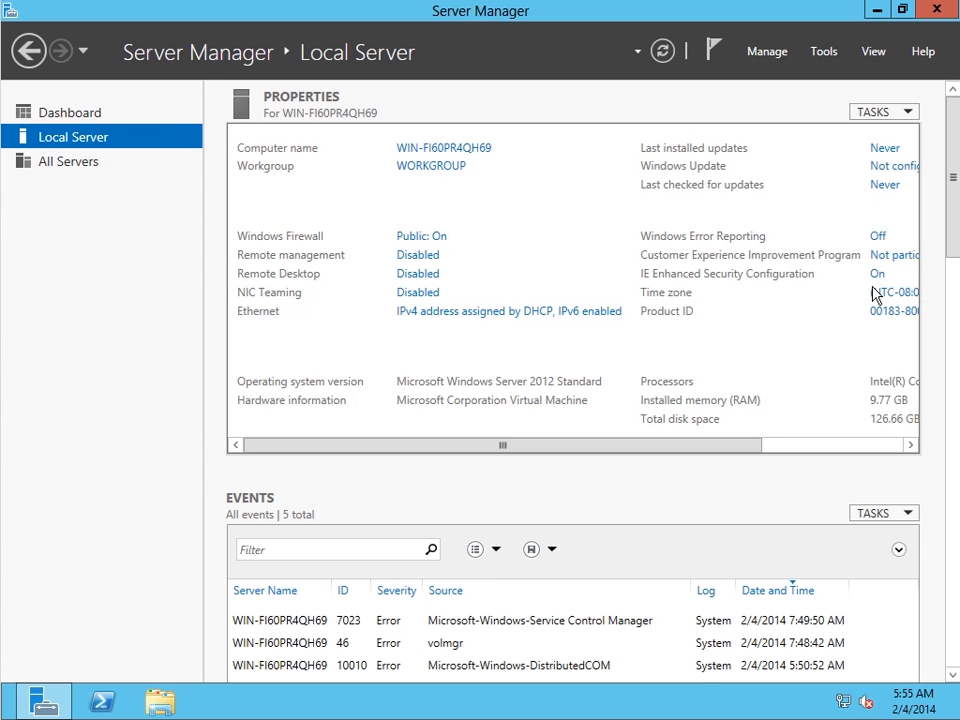
{"action": "left_click", "coordinate": [884, 276]}
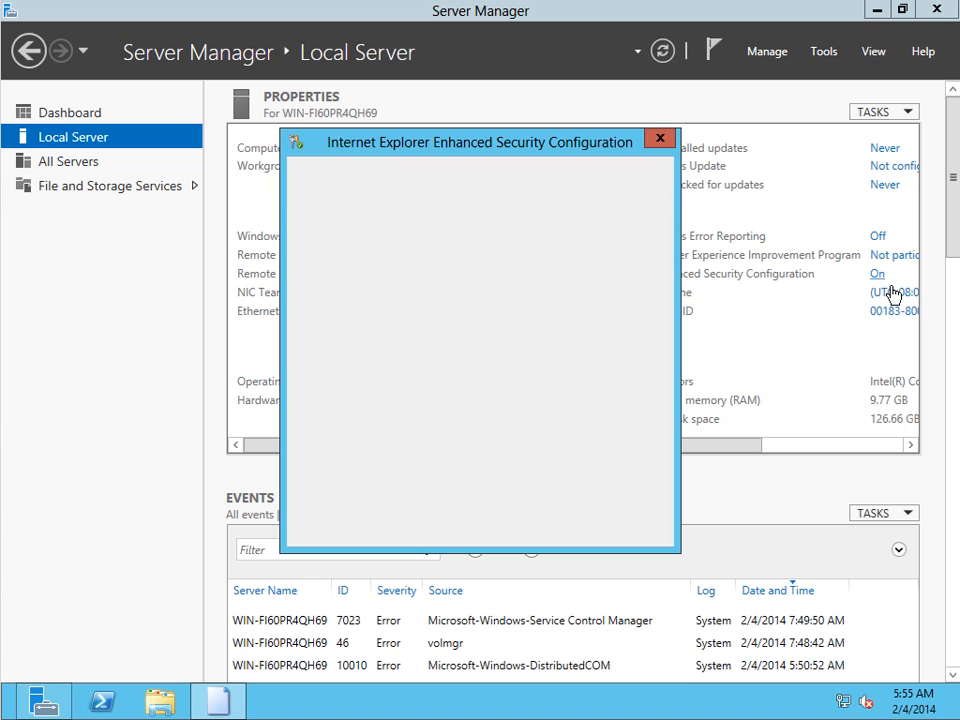
{"action": "left_click", "coordinate": [366, 325]}
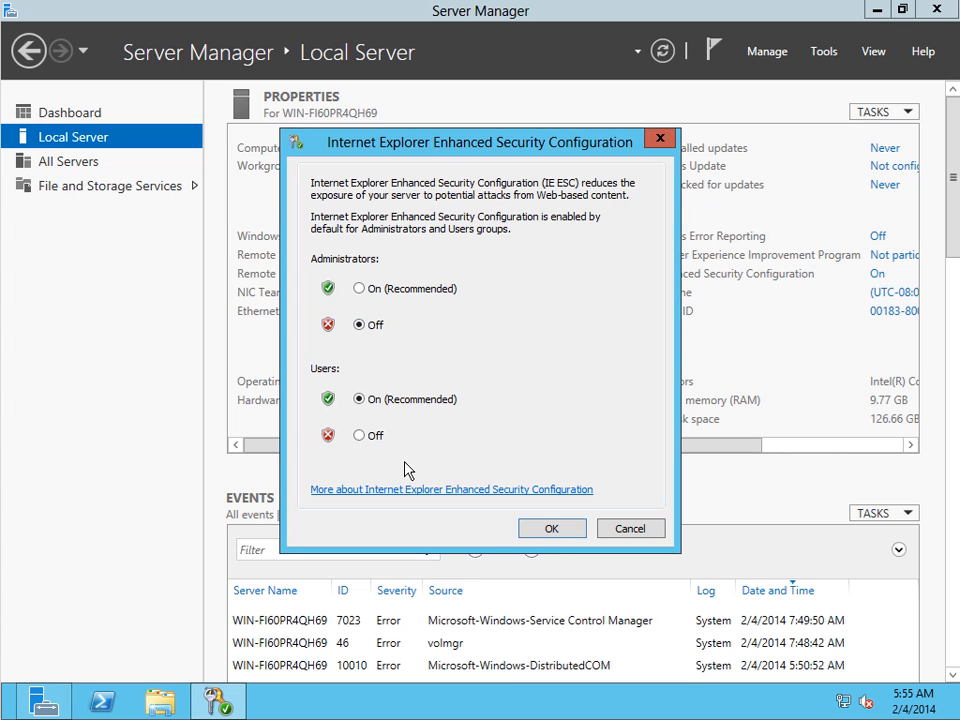
{"action": "left_click", "coordinate": [376, 440]}
{"action": "left_click", "coordinate": [556, 532]}
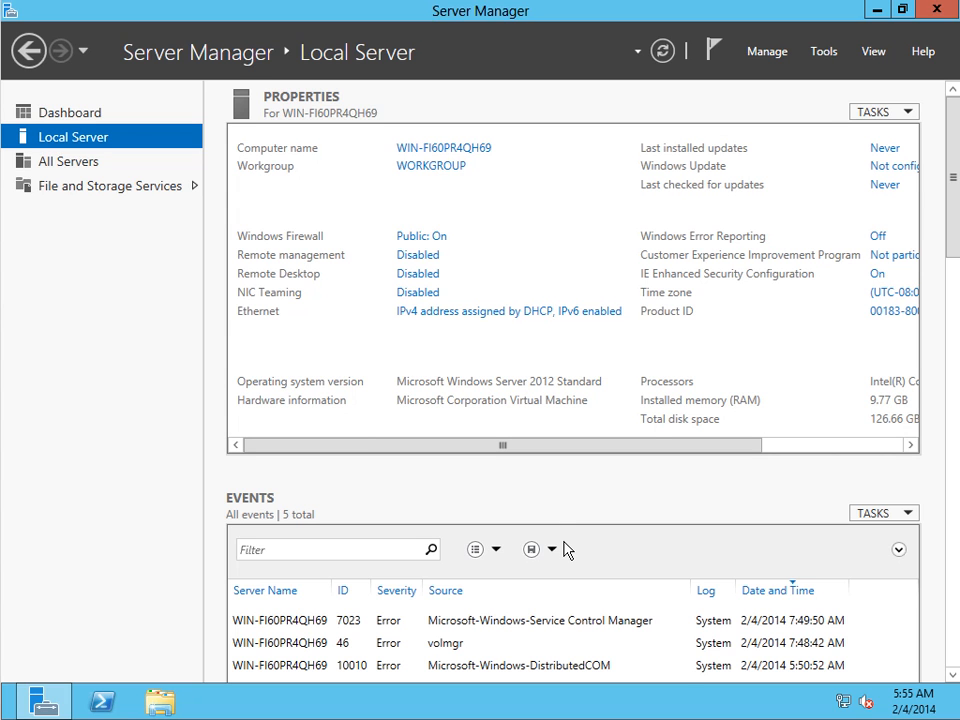
{"action": "left_click", "coordinate": [952, 24]}
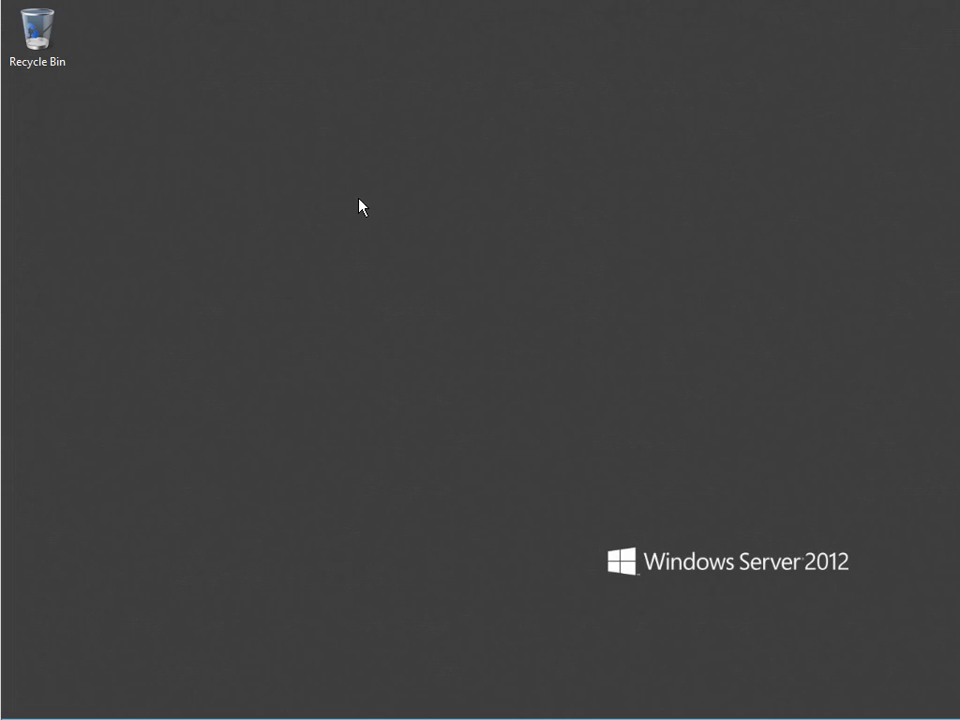
Insert the en_sharepoint_server_2013_x64_dvd_1121447 image into the virtual DVD drive and run splash.hta from it.
{"action": "left_click", "coordinate": [109, 0]}
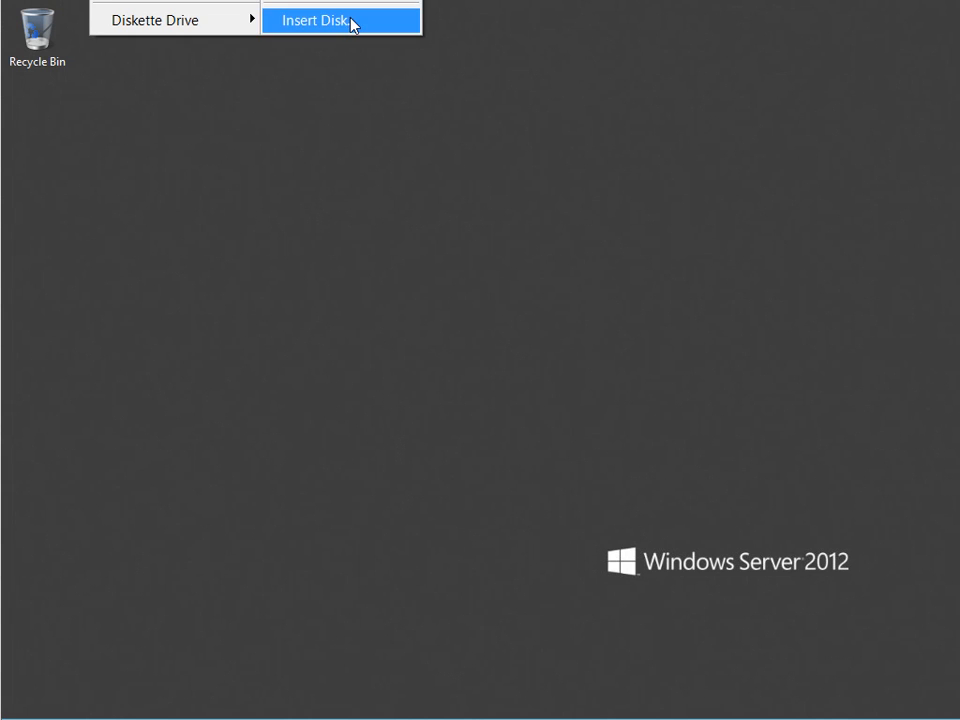
{"action": "left_click", "coordinate": [350, 22]}
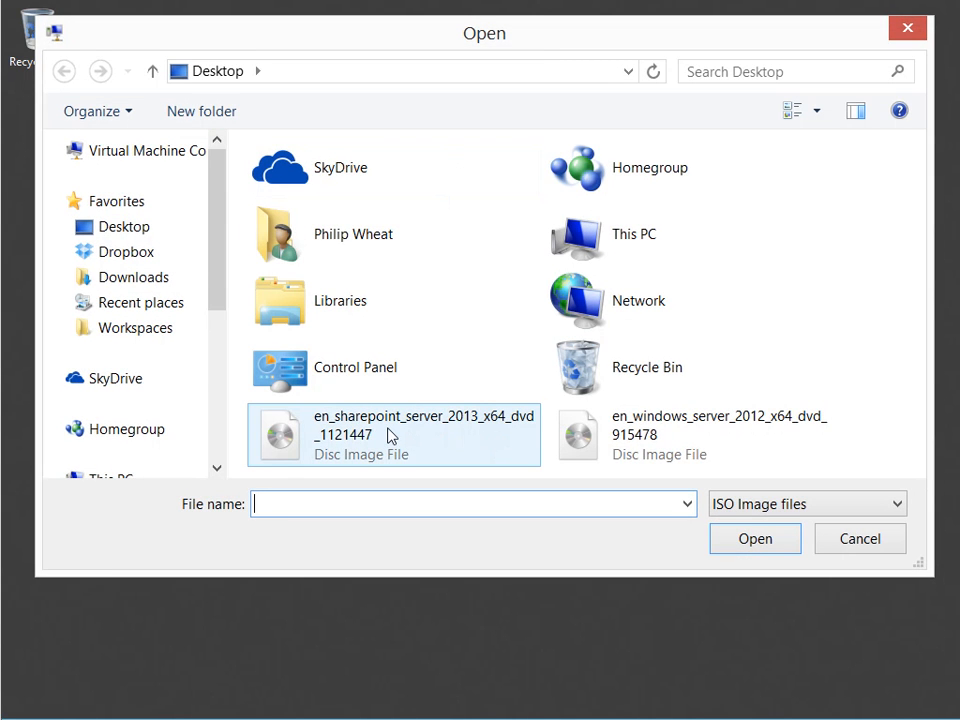
{"action": "left_click", "coordinate": [390, 435]}
{"action": "left_click", "coordinate": [755, 540]}
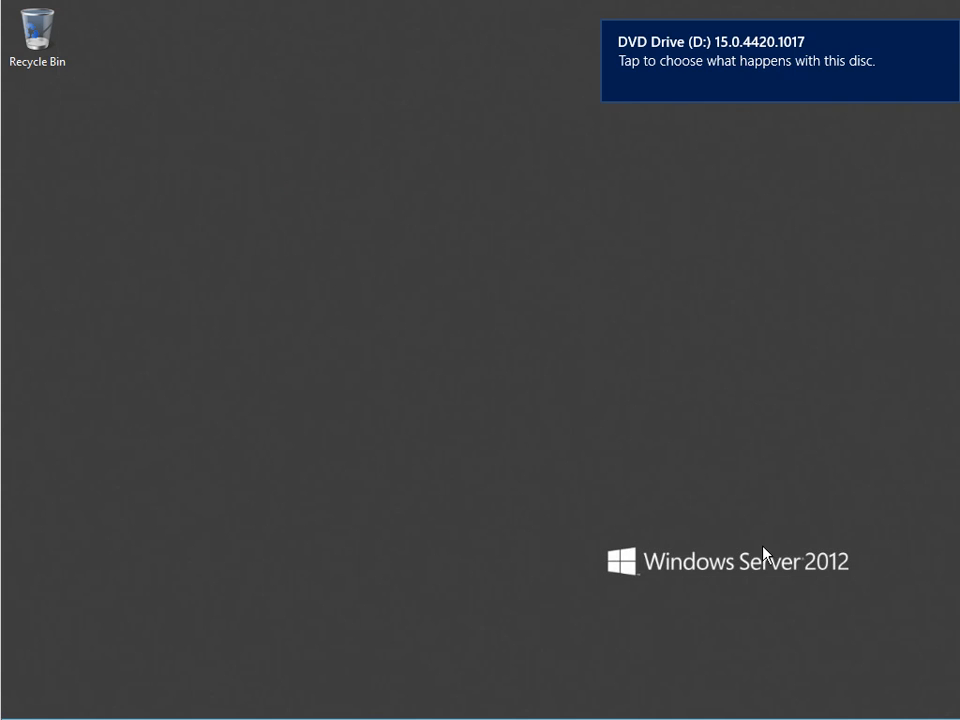
{"action": "left_click", "coordinate": [776, 92]}
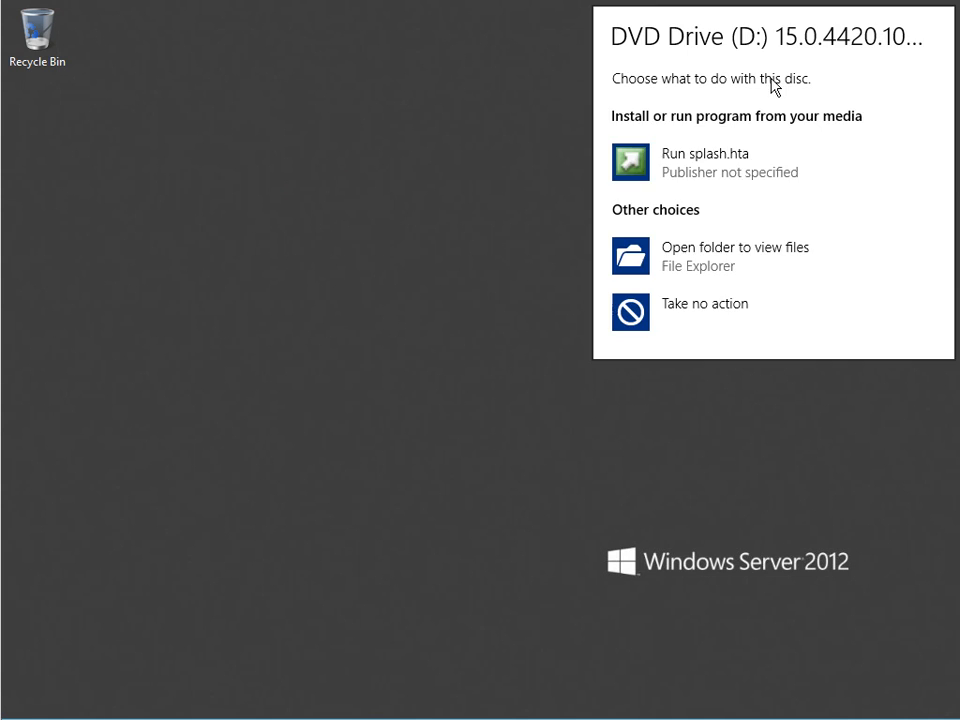
{"action": "left_click", "coordinate": [725, 175]}
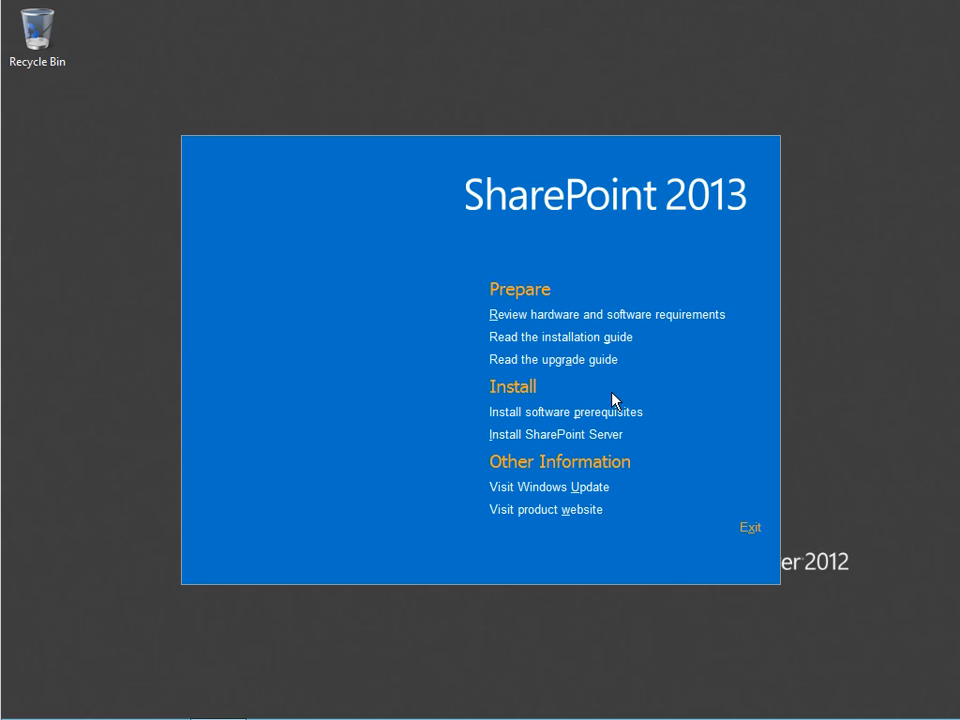
Install the SharePoint 2013 software prerequisites, accepting the license terms, restarting the system and finishing the Preparation Tool.
{"action": "left_click", "coordinate": [638, 414]}
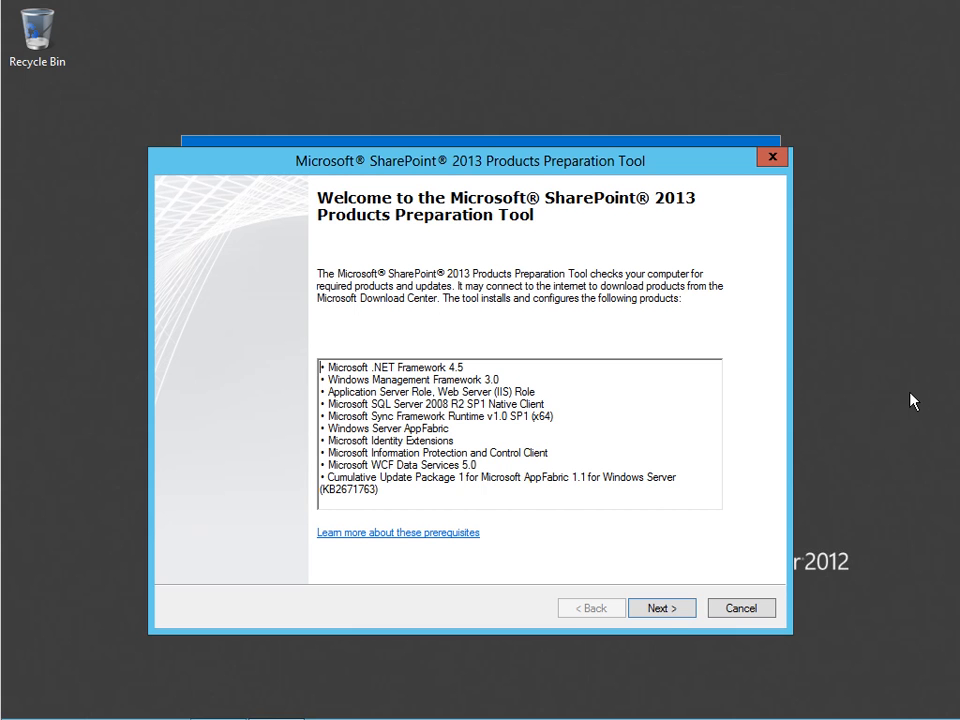
{"action": "left_click", "coordinate": [673, 616]}
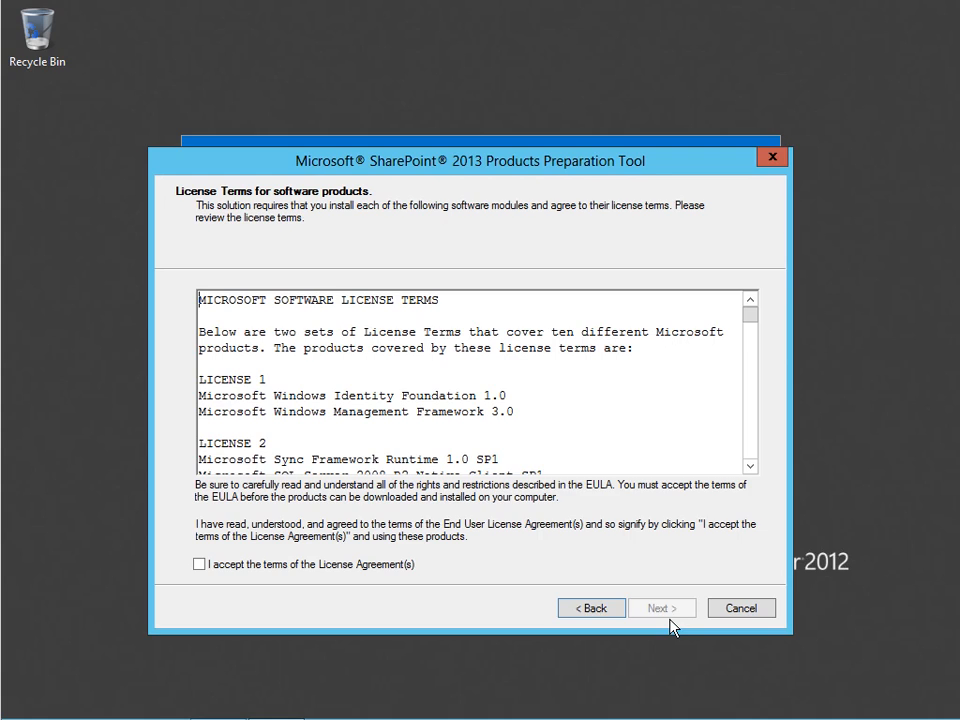
{"action": "left_click", "coordinate": [199, 564]}
{"action": "left_click", "coordinate": [660, 608]}
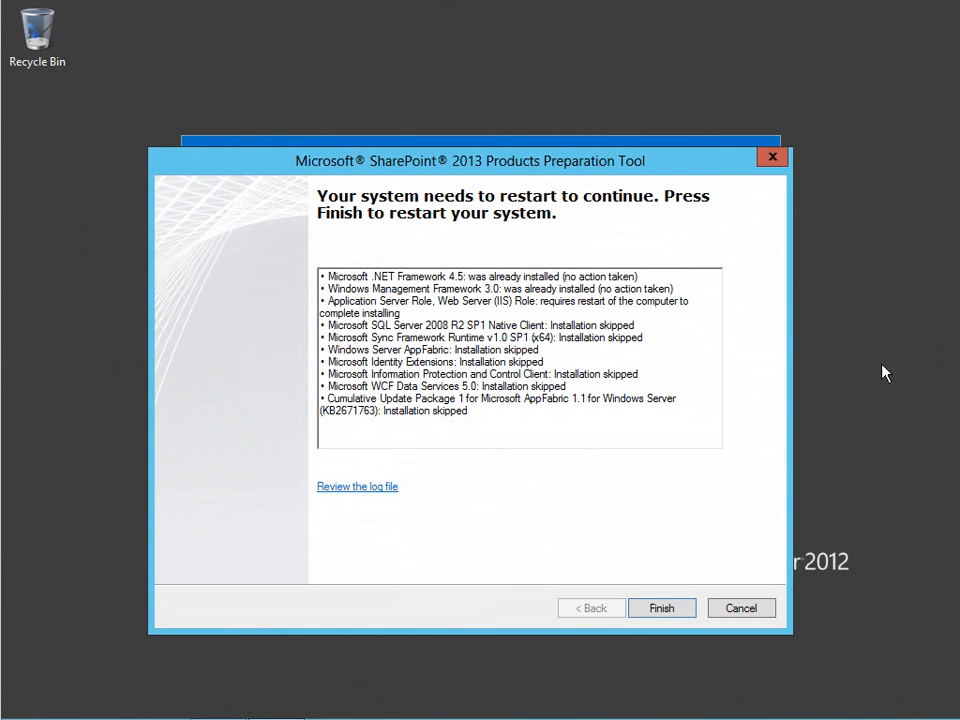
{"action": "left_click", "coordinate": [666, 612]}
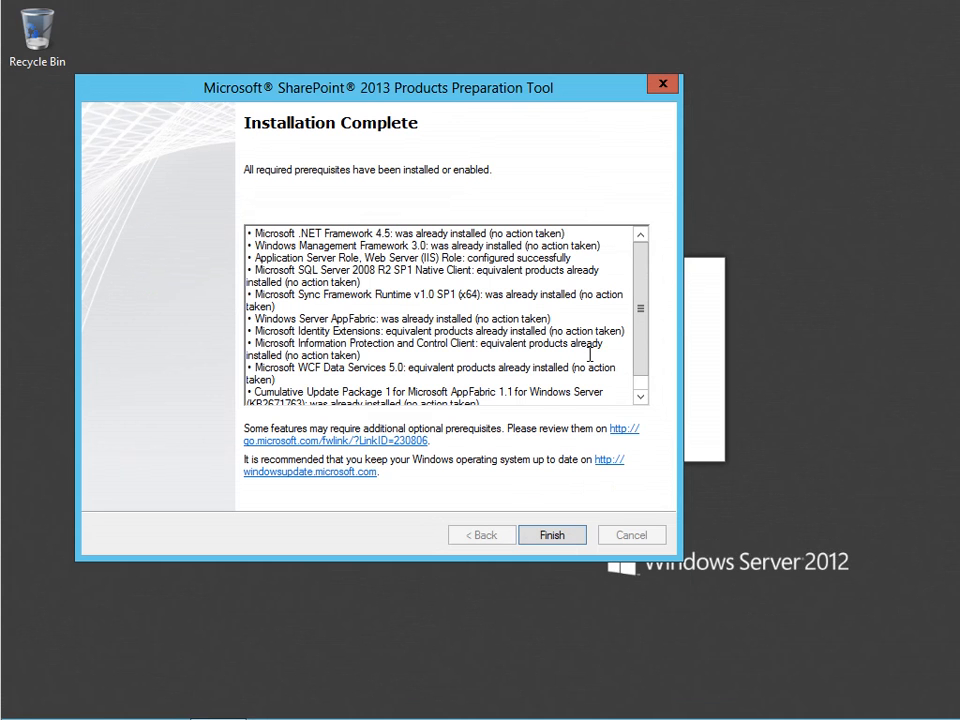
{"action": "left_click_drag", "start_coordinate": [641, 312], "coordinate": [647, 333]}
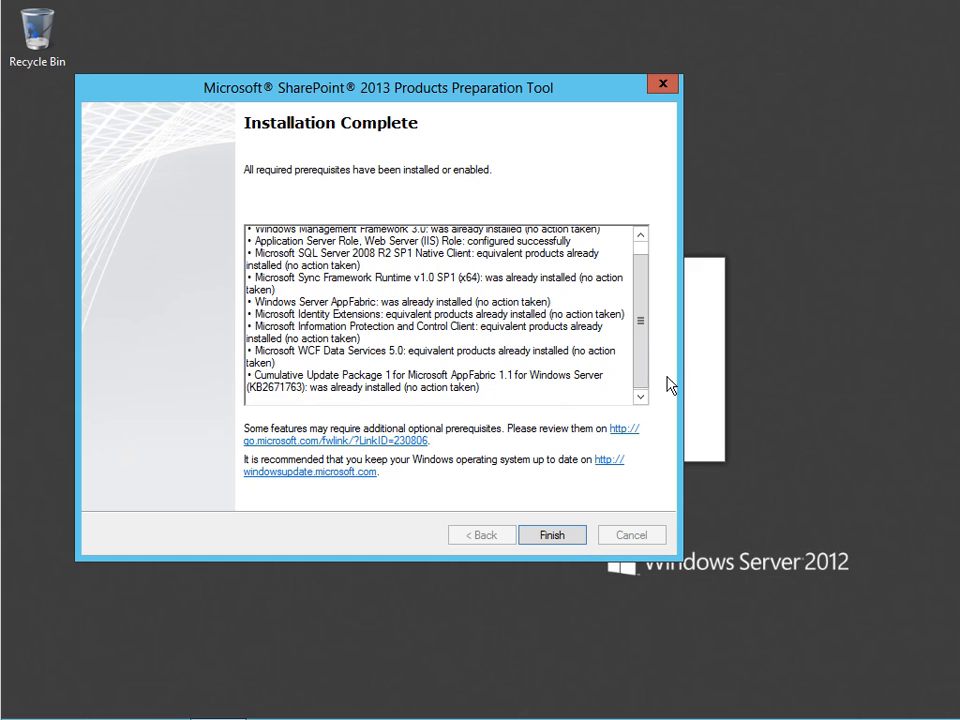
{"action": "left_click", "coordinate": [555, 540]}
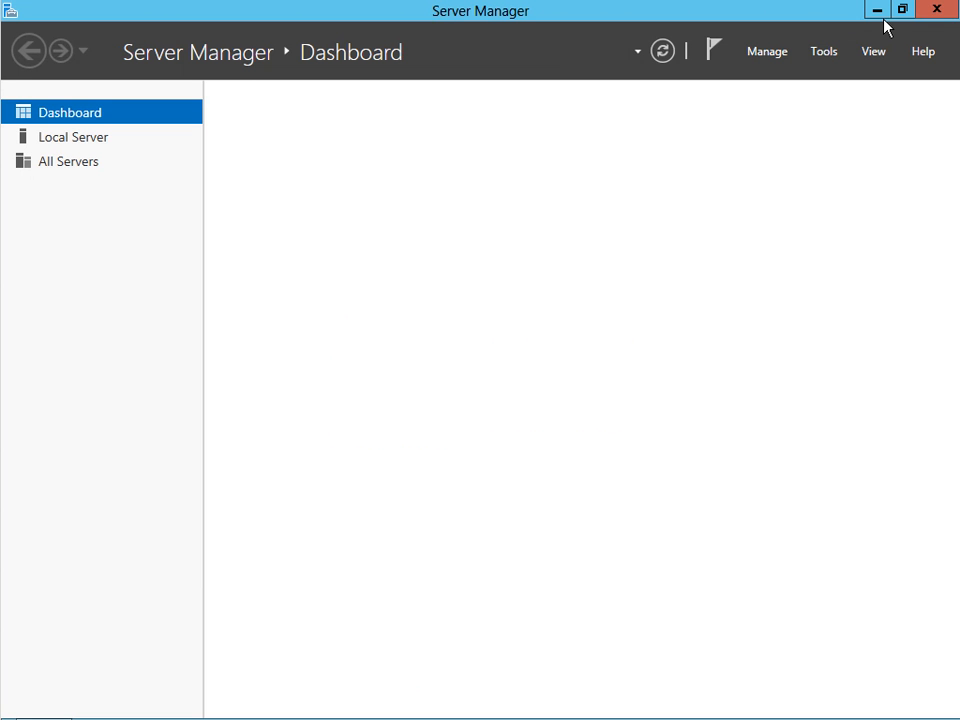
Minimize Server Manager, reopen the SharePoint splash screen through AutoPlay on DVD Drive (D:), and minimize the File Explorer window.
{"action": "left_click", "coordinate": [882, 17]}
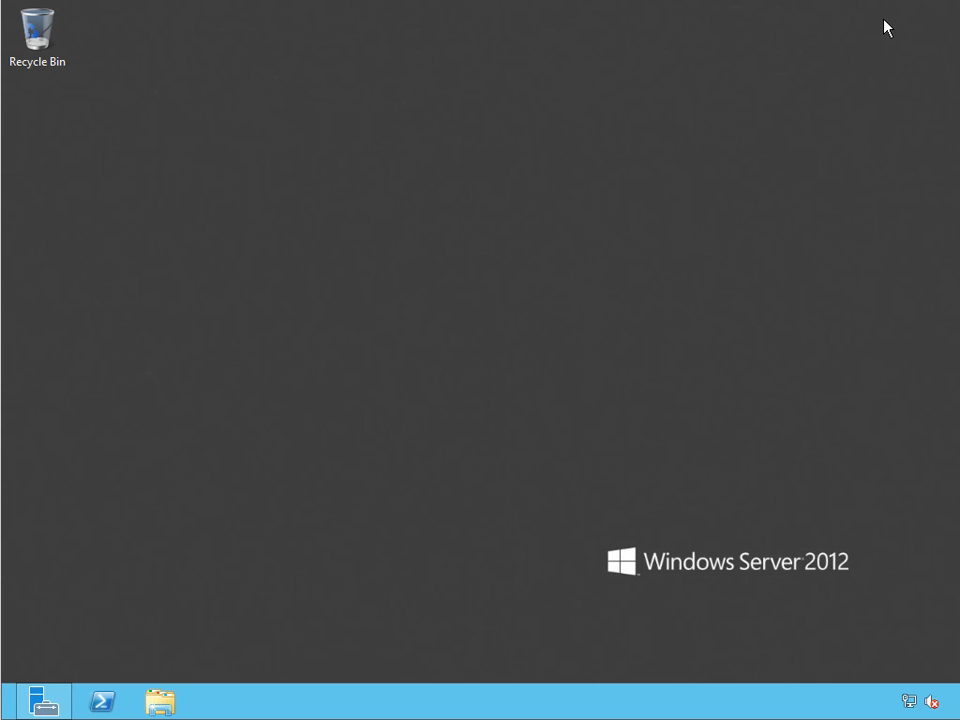
{"action": "left_click", "coordinate": [160, 700]}
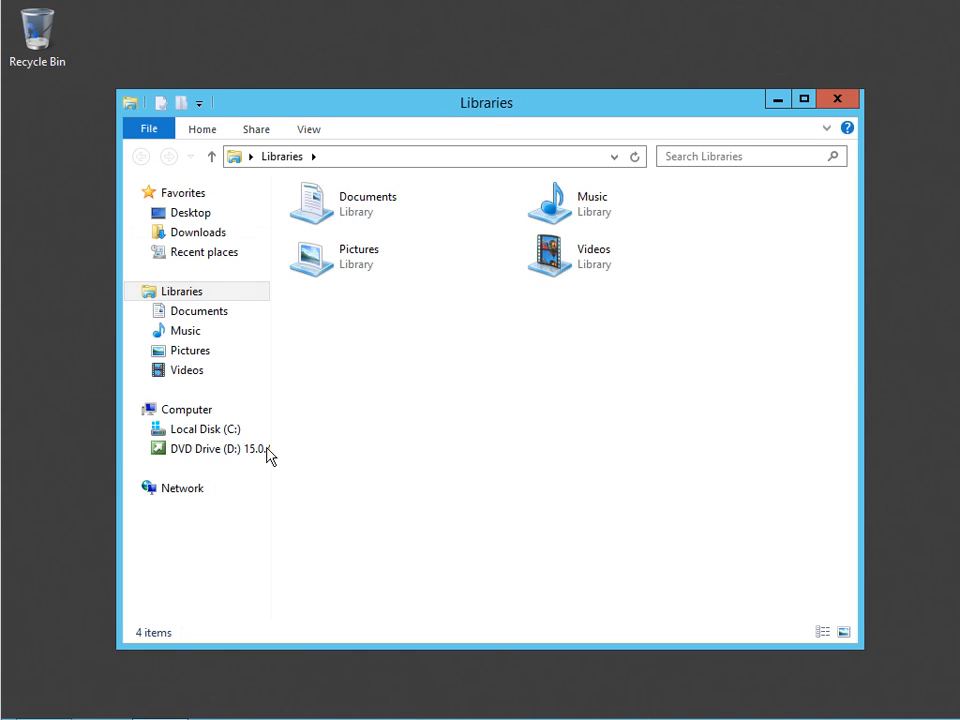
{"action": "right_click", "coordinate": [232, 465]}
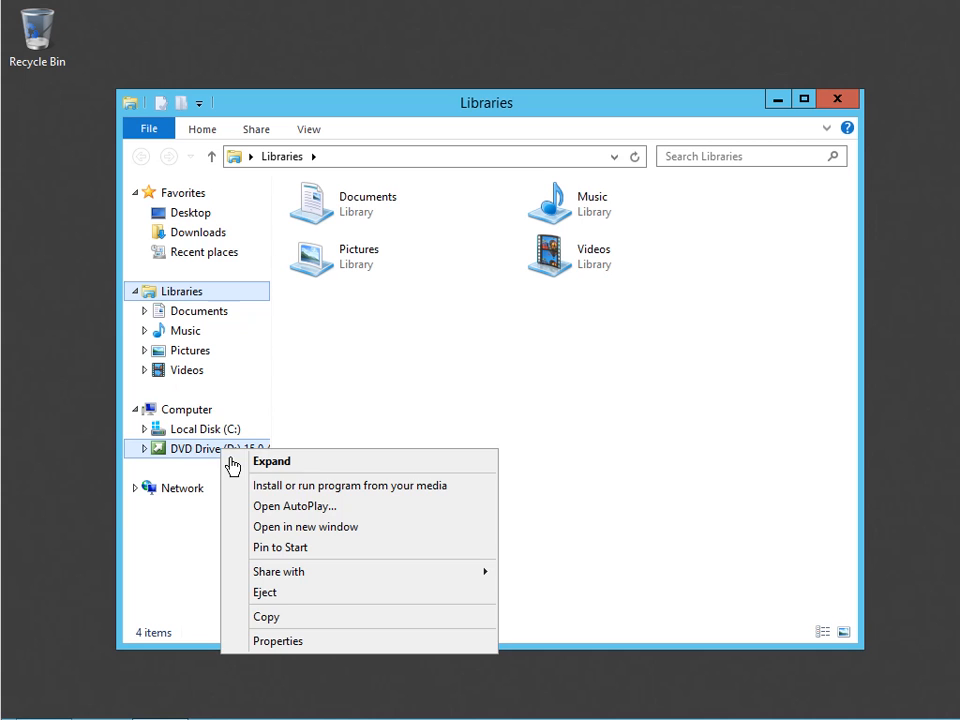
{"action": "left_click", "coordinate": [297, 508]}
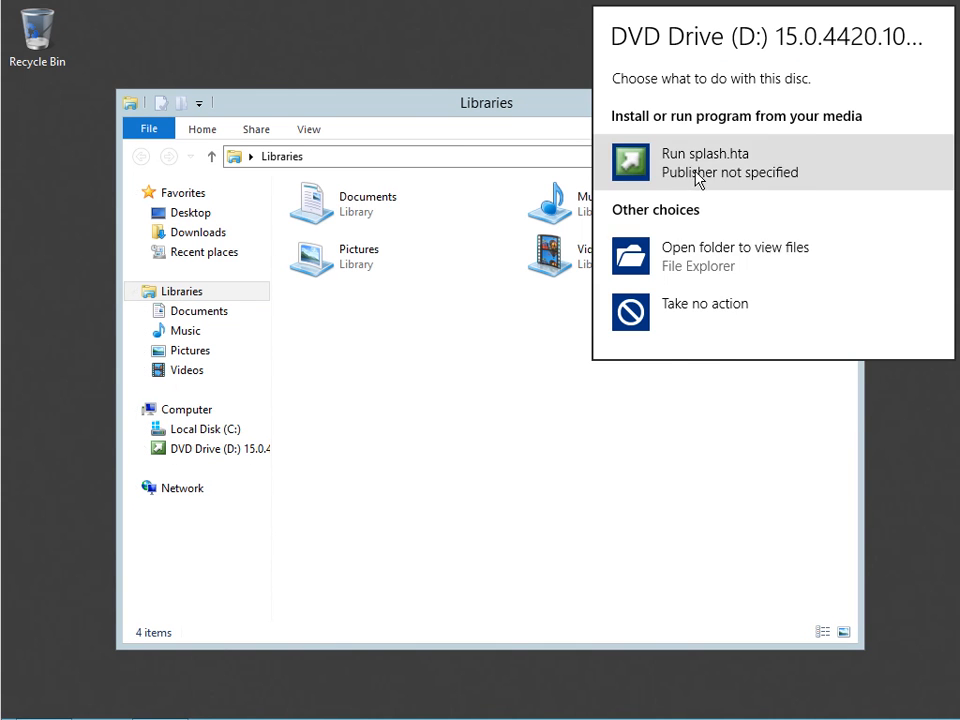
{"action": "left_click", "coordinate": [634, 184]}
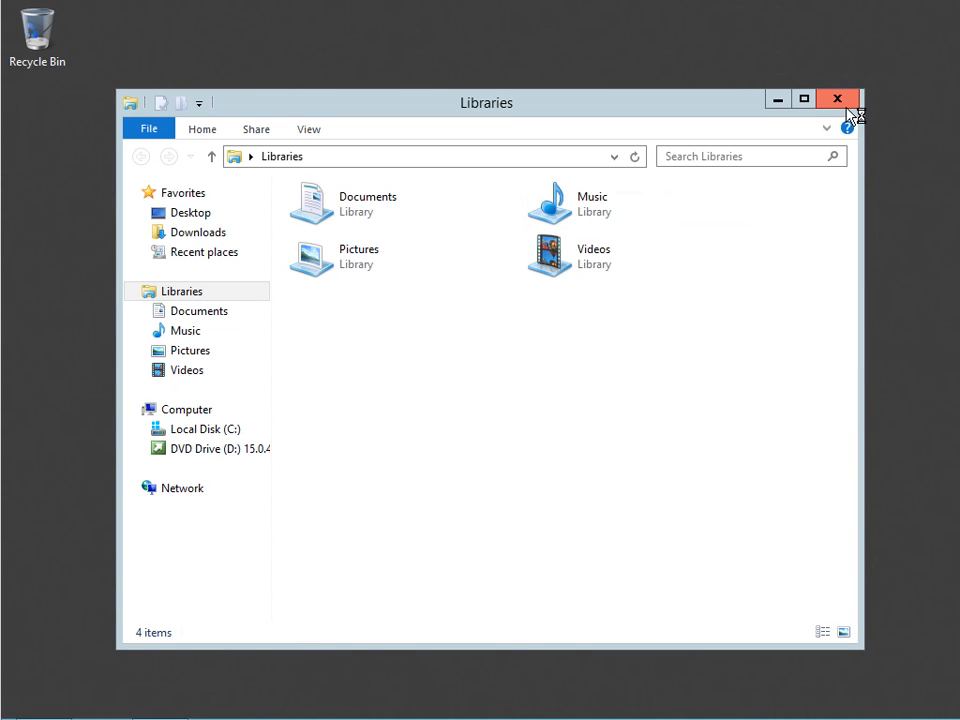
{"action": "left_click", "coordinate": [789, 108]}
{"action": "left_click", "coordinate": [782, 102]}
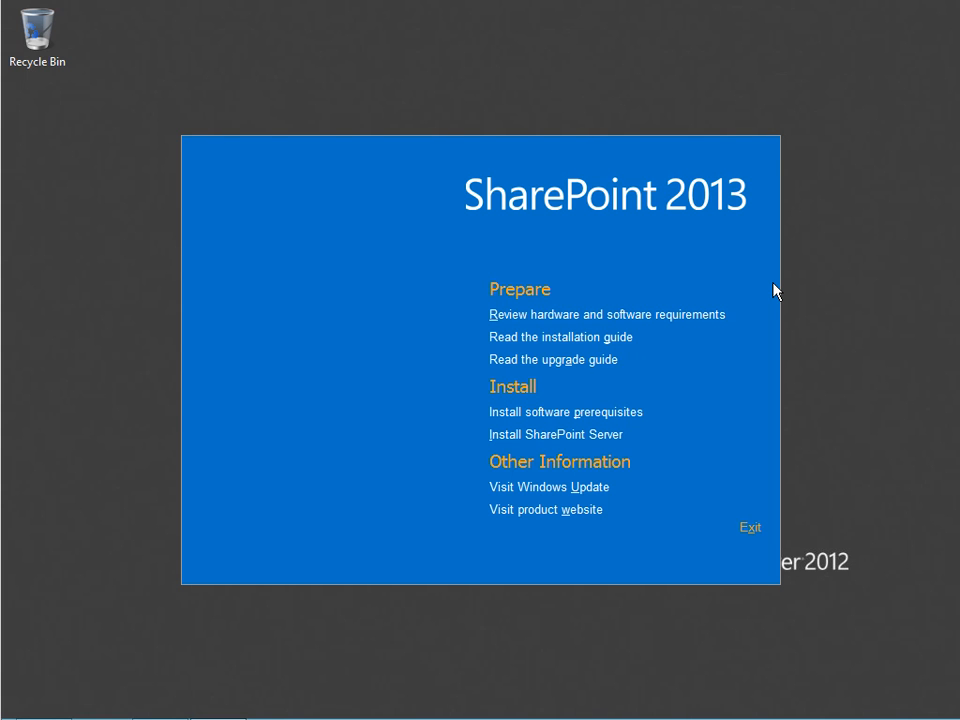
Start the SharePoint Server installation, accept the license agreement and install it with the Stand-alone server type.
{"action": "left_click", "coordinate": [581, 439]}
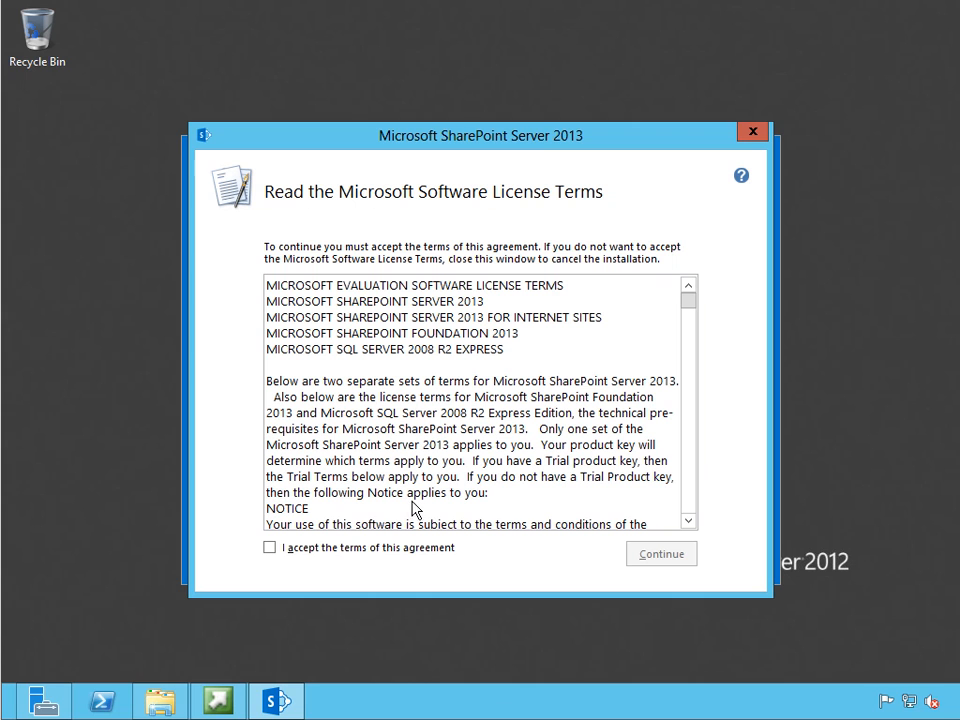
{"action": "left_click", "coordinate": [271, 551]}
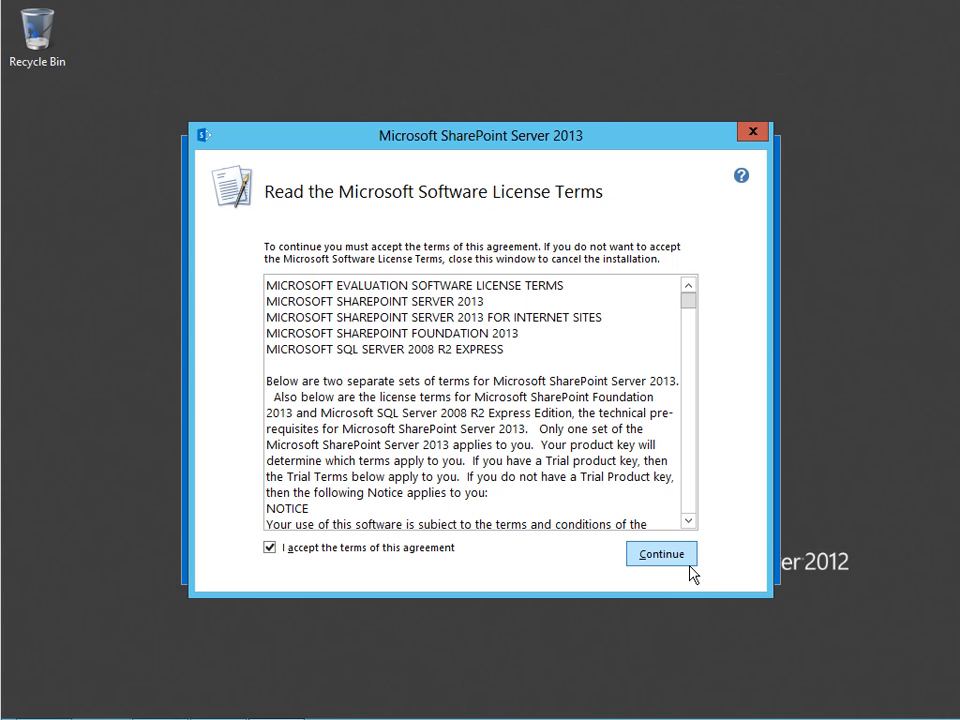
{"action": "left_click", "coordinate": [690, 572]}
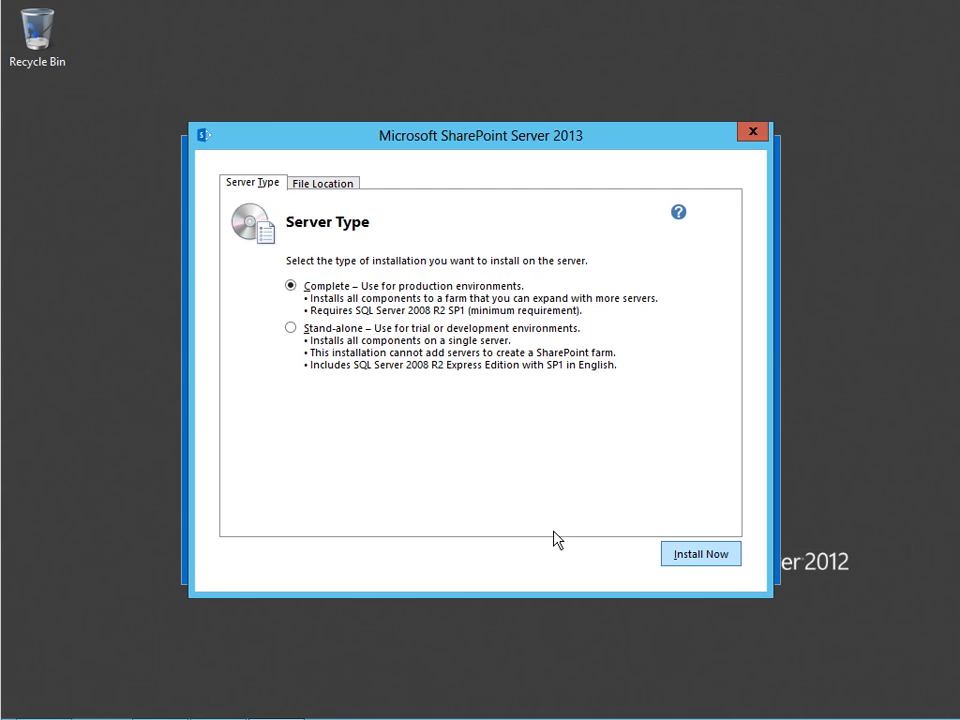
{"action": "left_click", "coordinate": [322, 328]}
{"action": "left_click", "coordinate": [706, 572]}
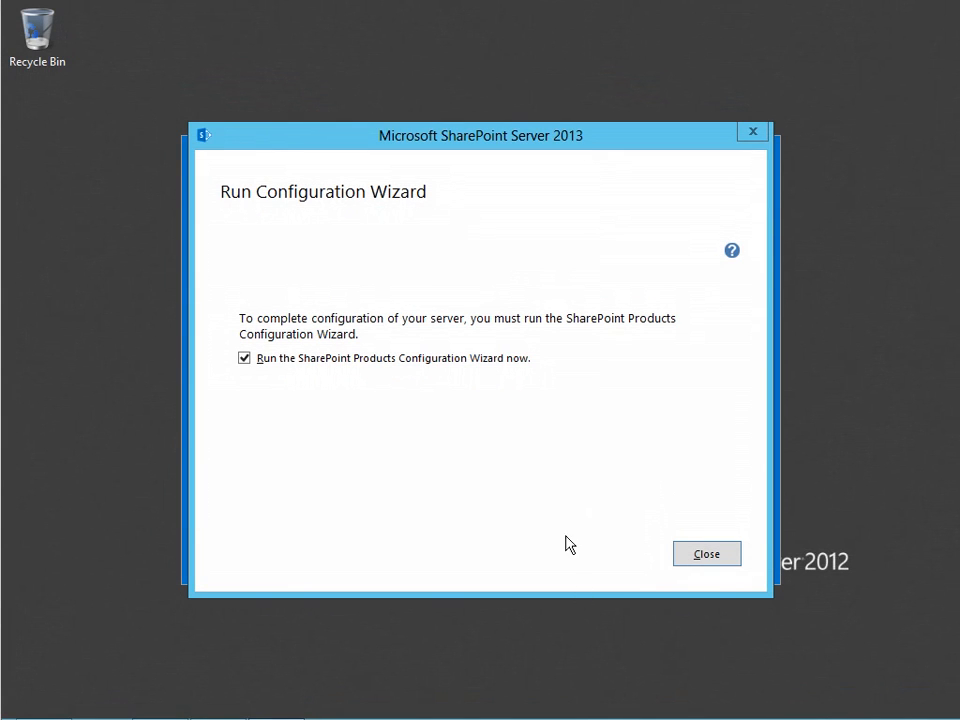
Run the SharePoint Products Configuration Wizard, allow the required services to be restarted, and close the wizard.
{"action": "left_click", "coordinate": [715, 566]}
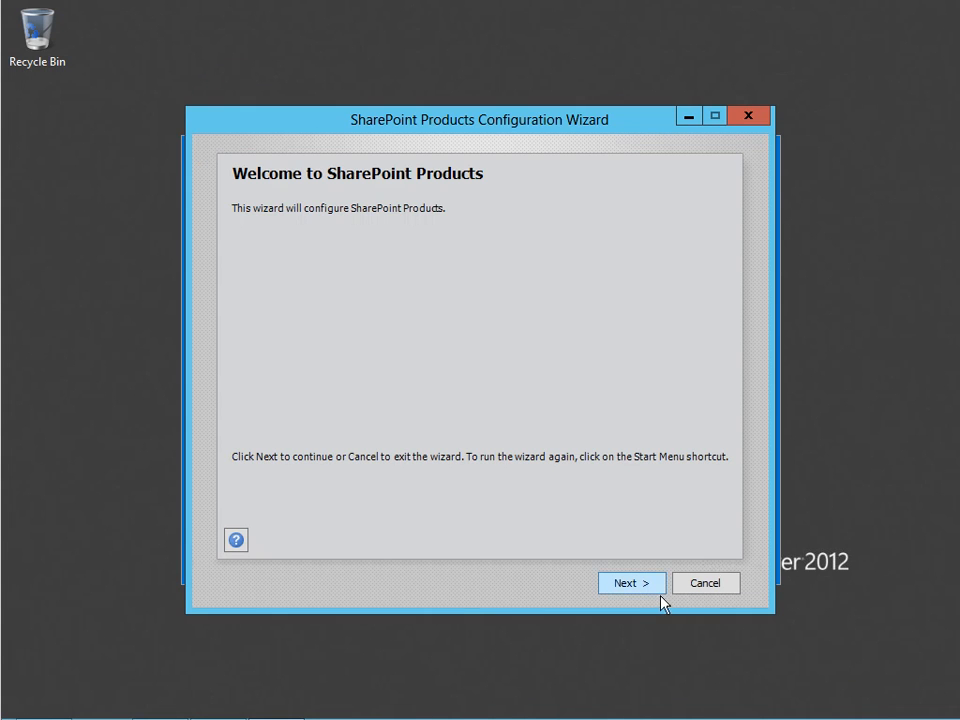
{"action": "left_click", "coordinate": [632, 594]}
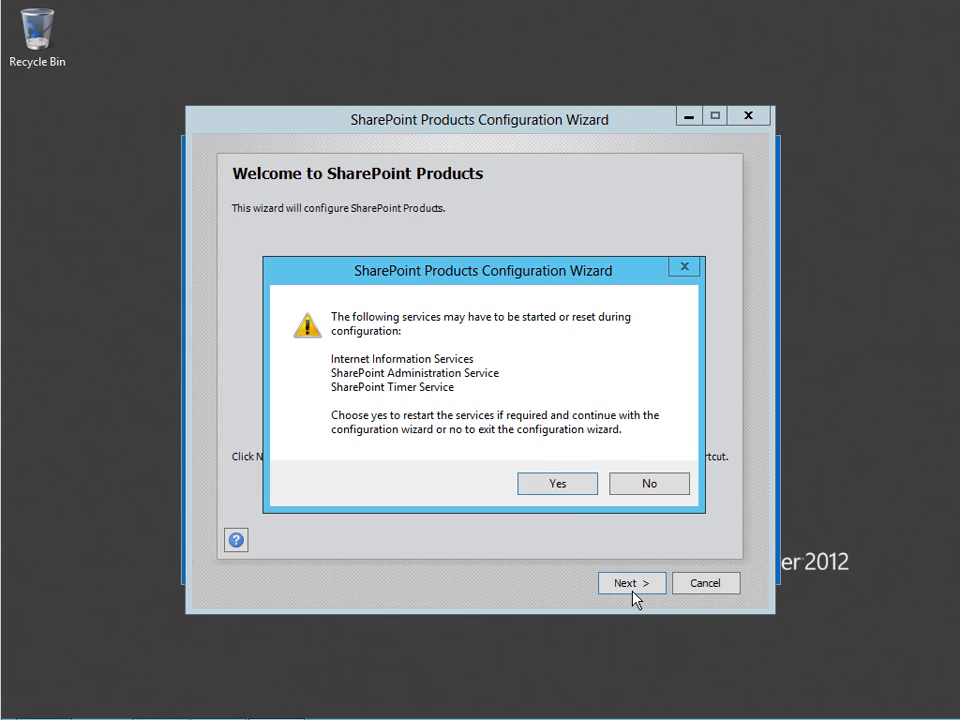
{"action": "left_click", "coordinate": [564, 495]}
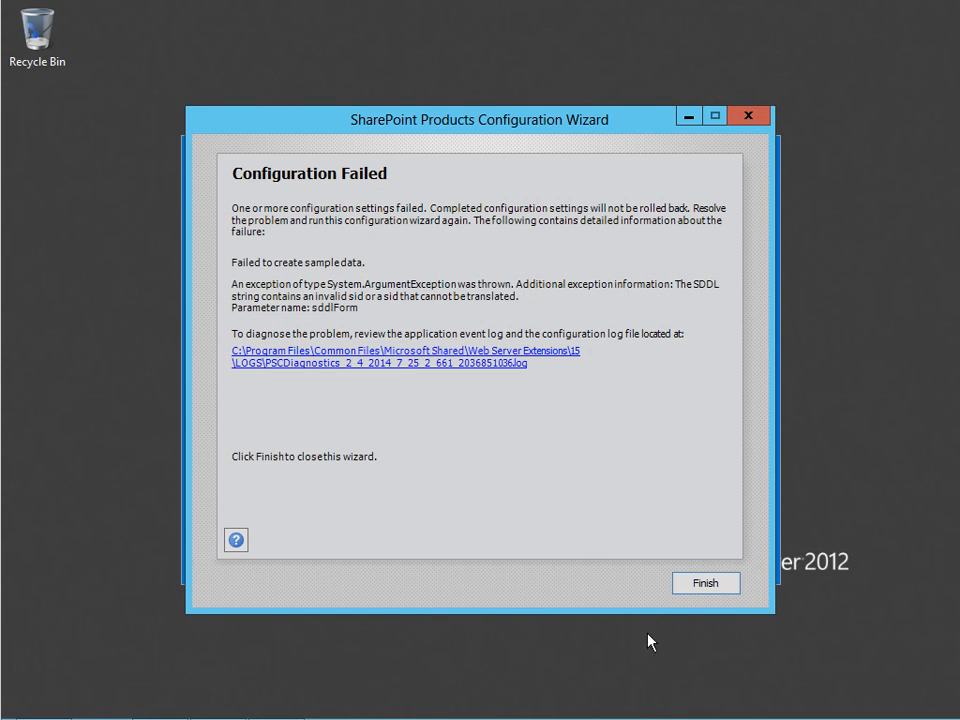
{"action": "left_click", "coordinate": [712, 586]}
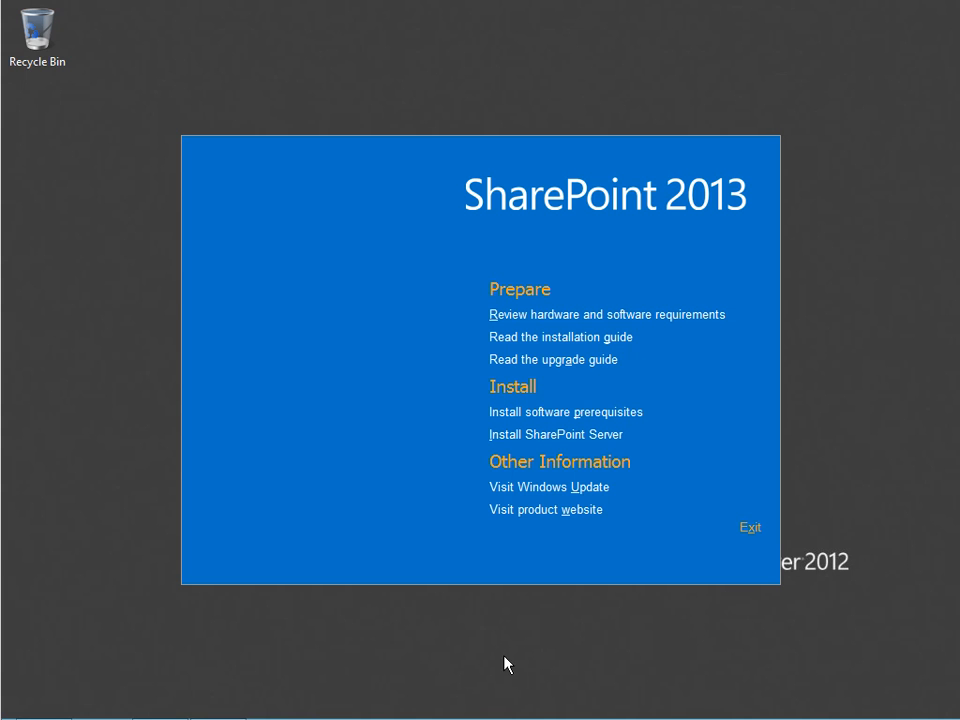
Search the Start screen for "command" and open Command Prompt.
{"action": "key", "text": "super"}
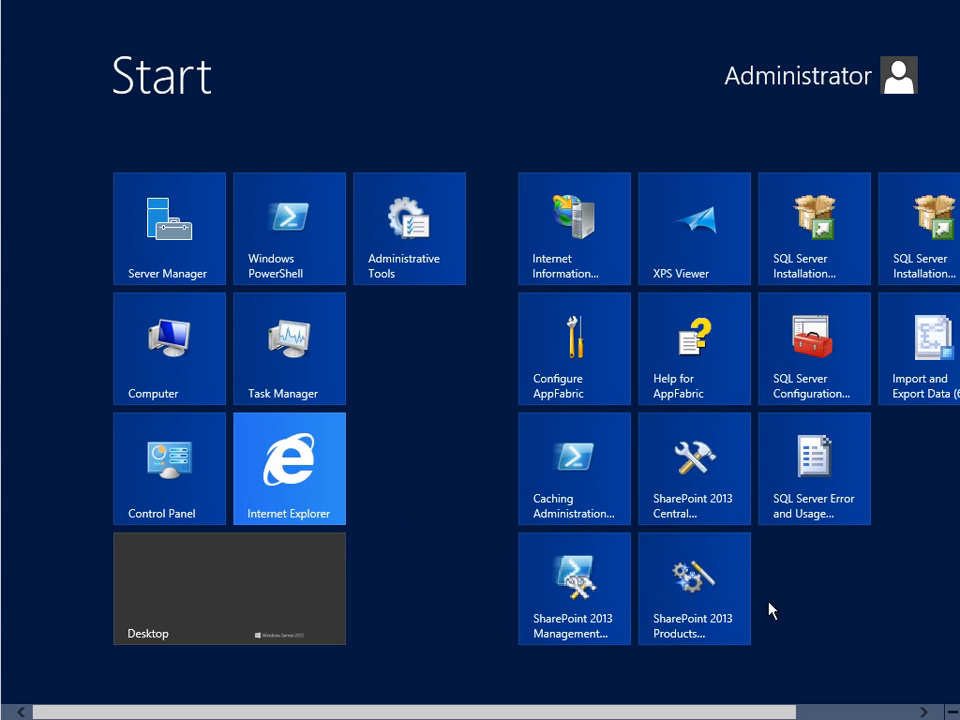
{"action": "type", "text": "command"}
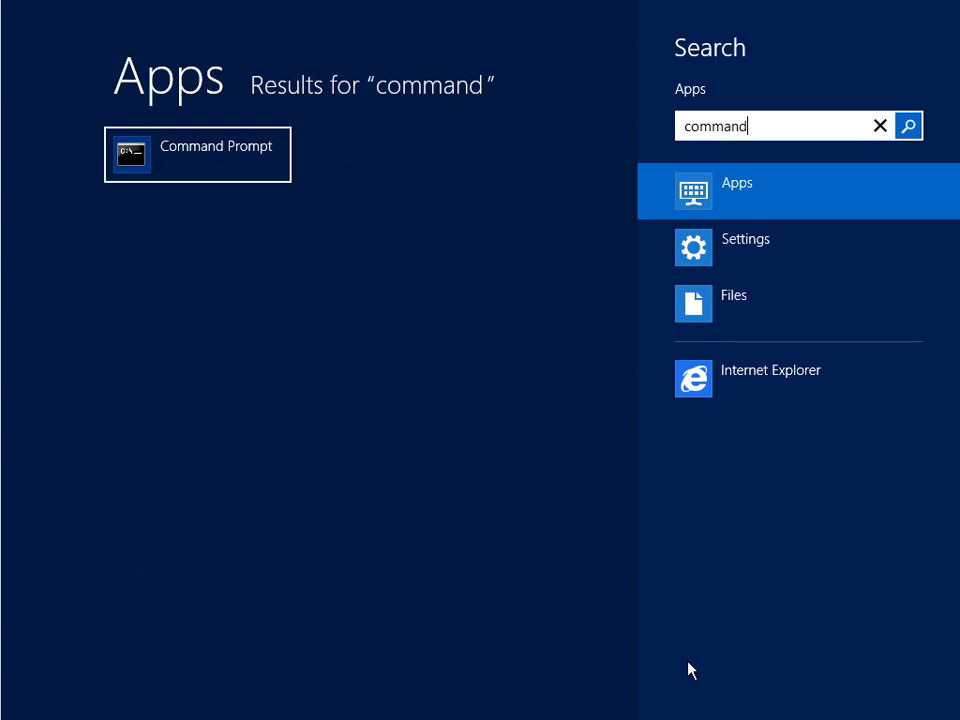
{"action": "left_click", "coordinate": [195, 146]}
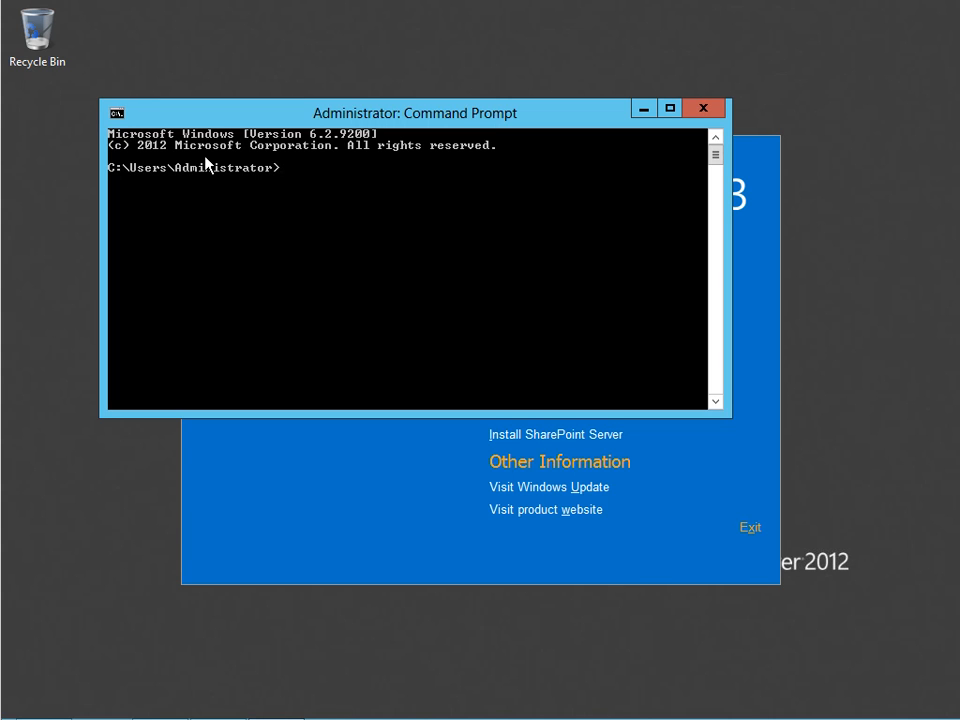
Change the working directory to C:\Program Files\Common Files\microsoft shared\Web Server Extensions\15\BIN.
{"action": "type", "text": "cd \\program files"}
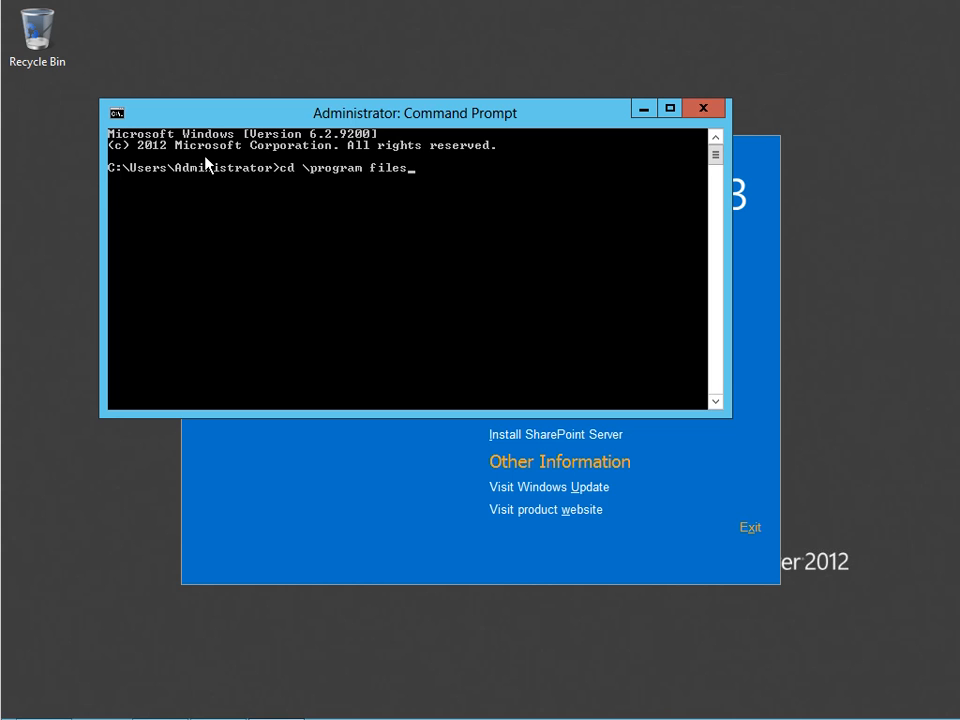
{"action": "key", "text": "Return"}
{"action": "type", "text": "cd common files"}
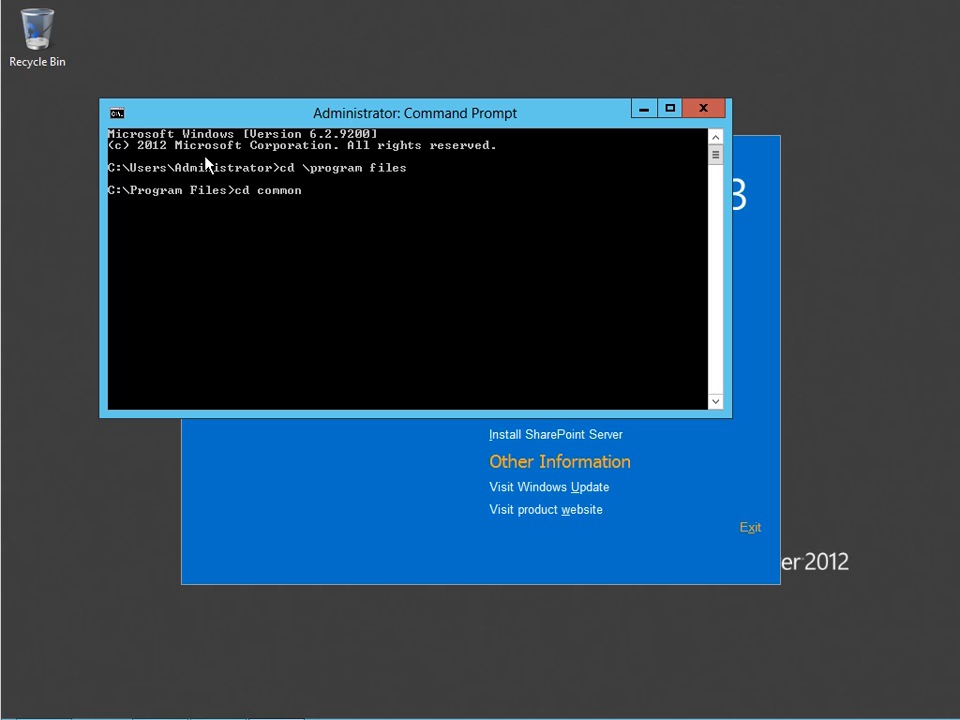
{"action": "key", "text": "Return"}
{"action": "type", "text": "cd microsoft shared"}
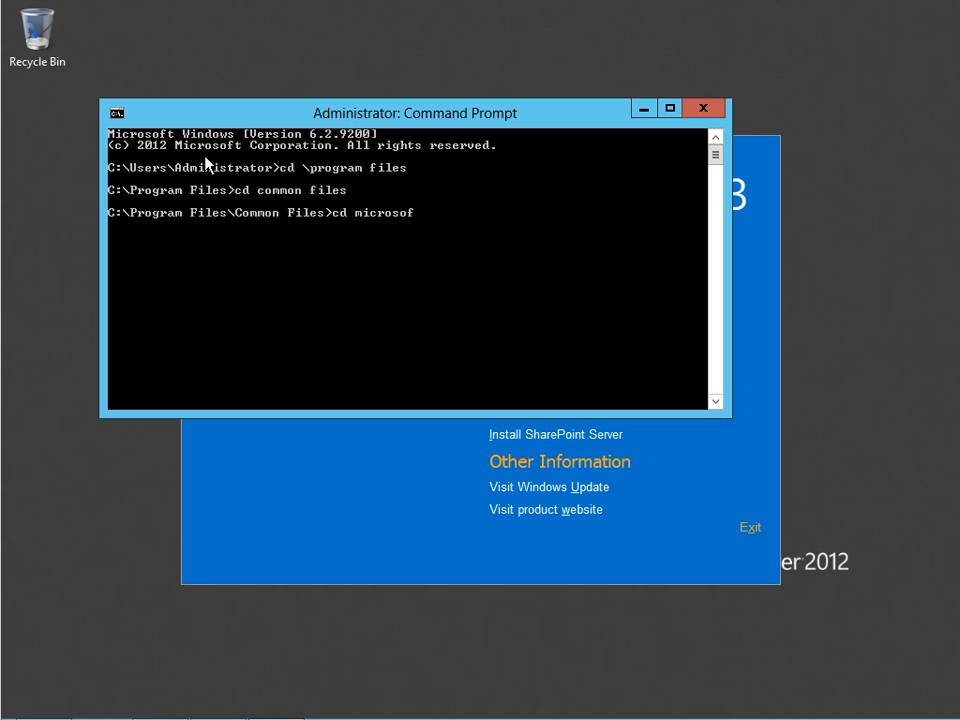
{"action": "key", "text": "Return"}
{"action": "type", "text": "cd web "}
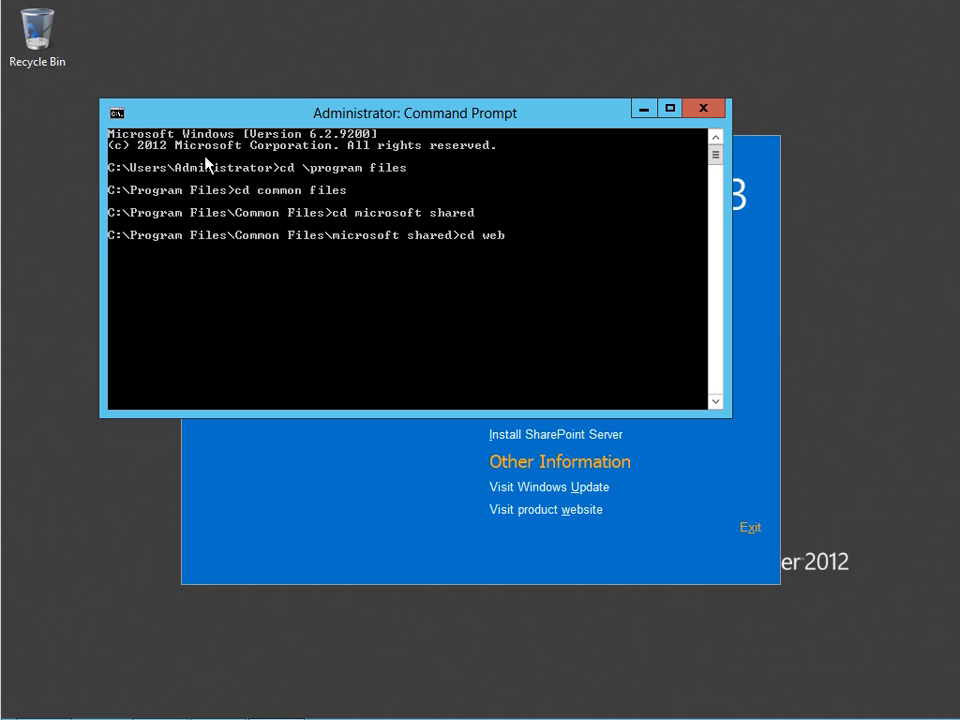
{"action": "type", "text": "server extensions"}
{"action": "key", "text": "Return"}
{"action": "type", "text": "cd"}
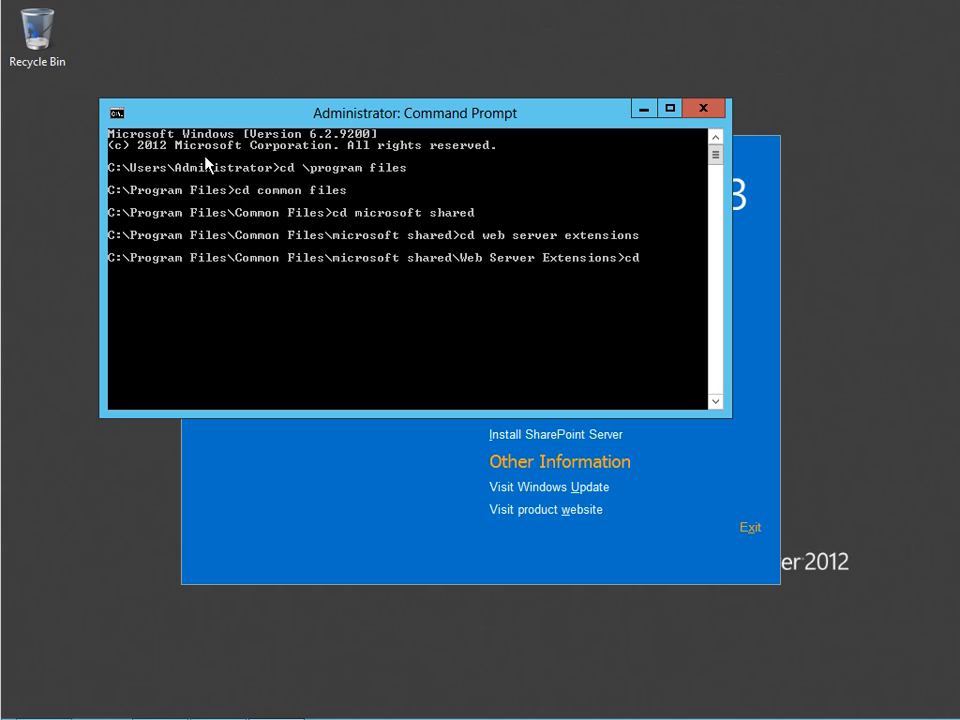
{"action": "type", "text": " 15"}
{"action": "key", "text": "Return"}
{"action": "type", "text": "cd bin"}
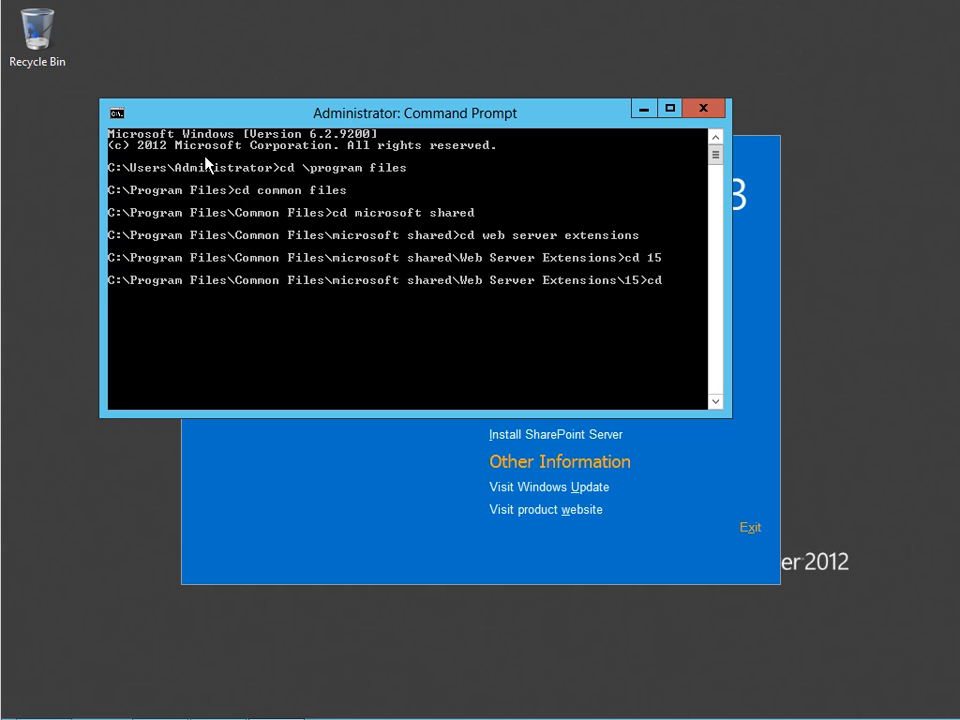
{"action": "key", "text": "Return"}
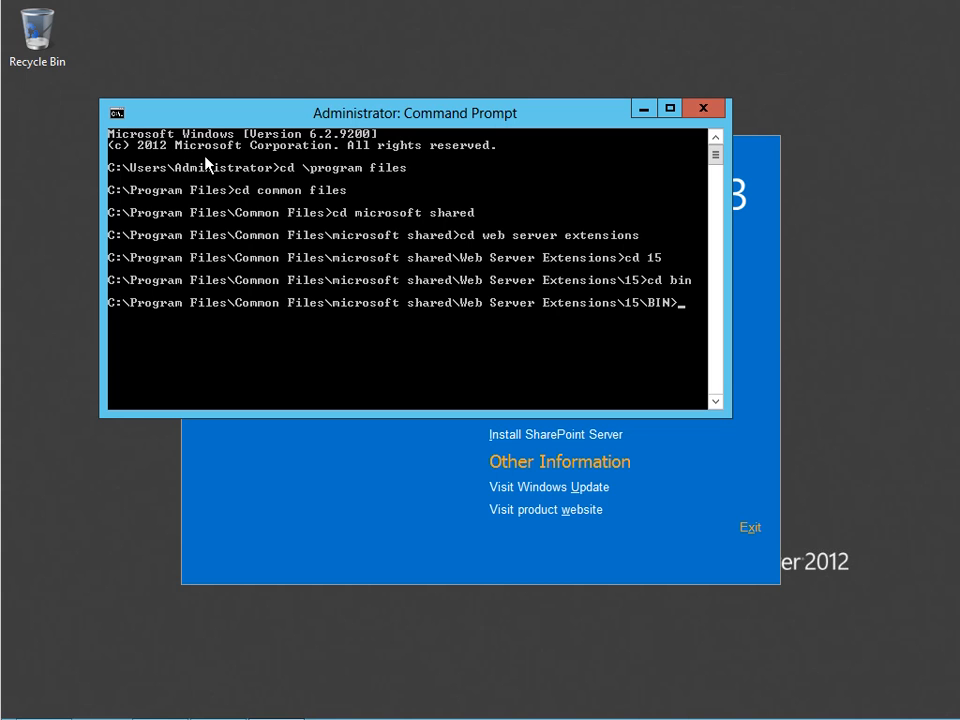
Try to create the configuration database with "psconfig.exe -cmd Configdb create SkiRegisterAsDistributedCacheHost".
{"action": "type", "text": "psconfig.exe"}
{"action": "type", "text": "-con"}
{"action": "key", "text": "BackSpace"}
{"action": "key", "text": "BackSpace"}
{"action": "type", "text": "md Configdb create SkiRegis"}
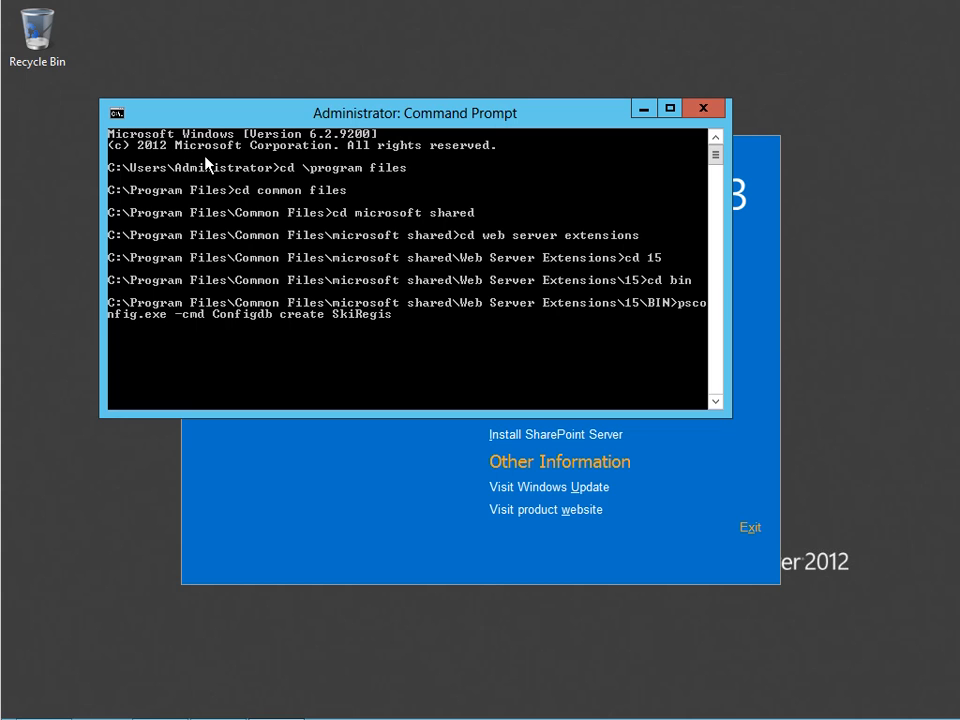
{"action": "type", "text": "terAsDistric"}
{"action": "type", "text": "ts"}
{"action": "key", "text": "BackSpace"}
{"action": "key", "text": "BackSpace"}
{"action": "key", "text": "BackSpace"}
{"action": "key", "text": "BackSpace"}
{"action": "type", "text": "ributed"}
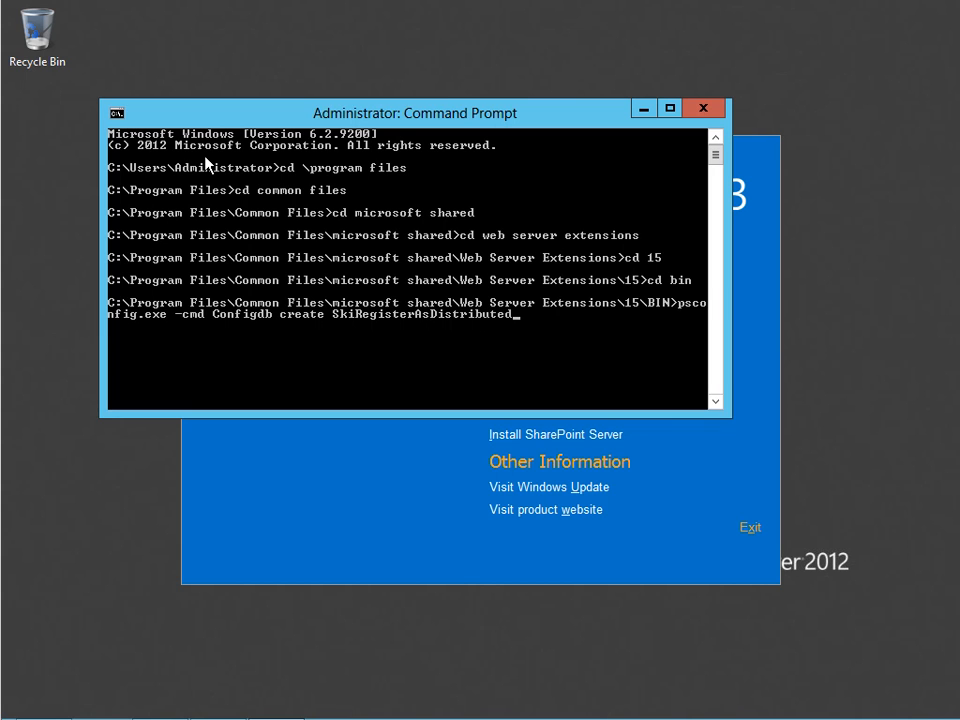
{"action": "type", "text": "CacheHost"}
{"action": "key", "text": "Return"}
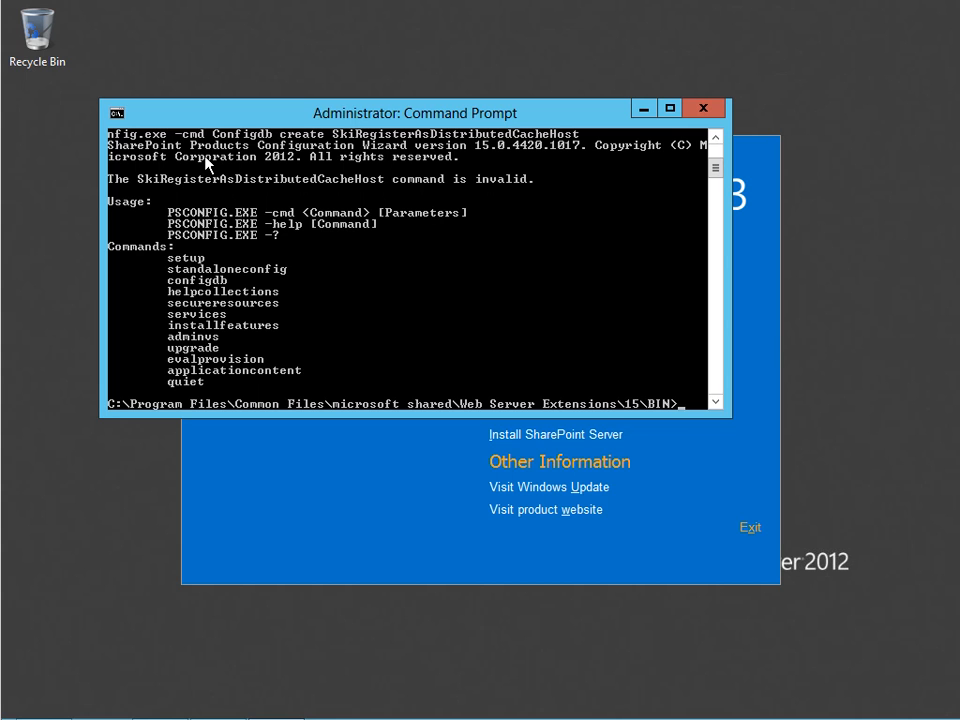
Correct the previous psconfig command's parameter to SkipRegisterAsDistributedCacheHost and run it again.
{"action": "key", "text": "Up"}
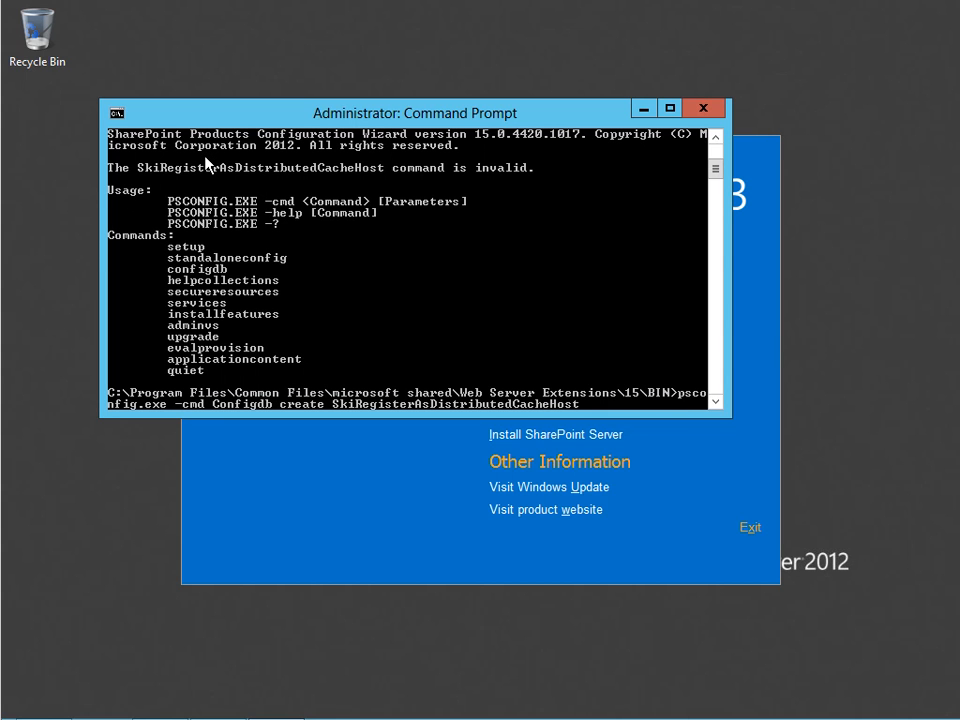
{"action": "key", "text": "Left"}
{"action": "key", "text": "Left"}
{"action": "key", "text": "Left"}
{"action": "key", "text": "Left"}
{"action": "key", "text": "Left"}
{"action": "key", "text": "Left"}
{"action": "key", "text": "Left"}
{"action": "key", "text": "Left"}
{"action": "key", "text": "Left"}
{"action": "key", "text": "Left"}
{"action": "key", "text": "Left"}
{"action": "key", "text": "Left"}
{"action": "key", "text": "Left"}
{"action": "key", "text": "Left"}
{"action": "key", "text": "Left"}
{"action": "key", "text": "Left"}
{"action": "key", "text": "Left"}
{"action": "key", "text": "Left"}
{"action": "key", "text": "Left"}
{"action": "key", "text": "Left"}
{"action": "type", "text": "p"}
{"action": "key", "text": "Return"}
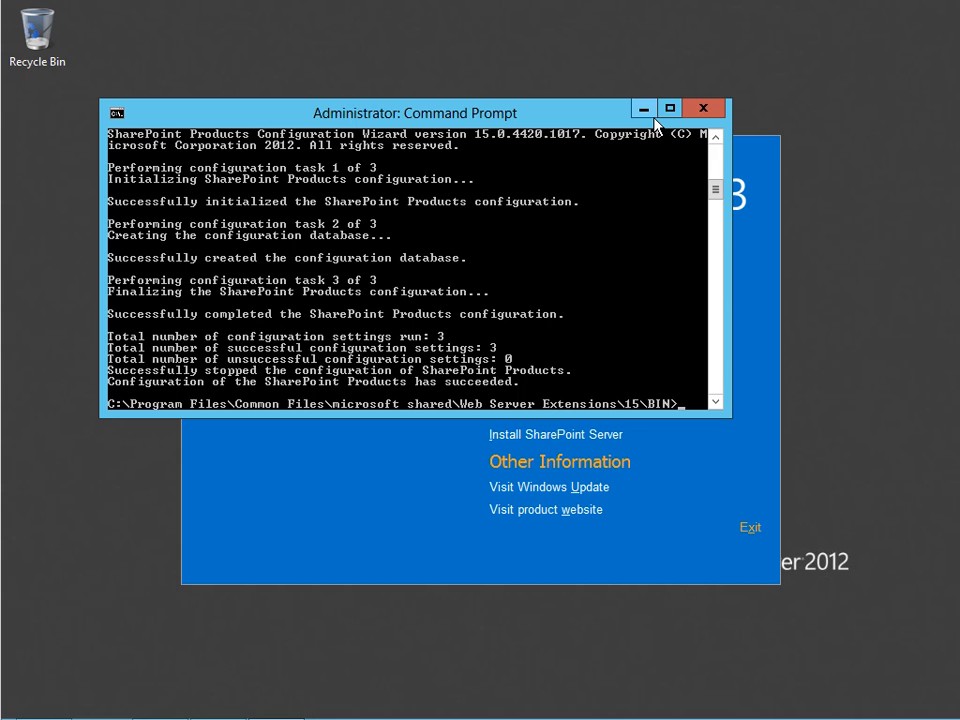
Rerun the SharePoint 2013 Products Configuration Wizard, allow the service restart, and close the wizard.
{"action": "key", "text": "super"}
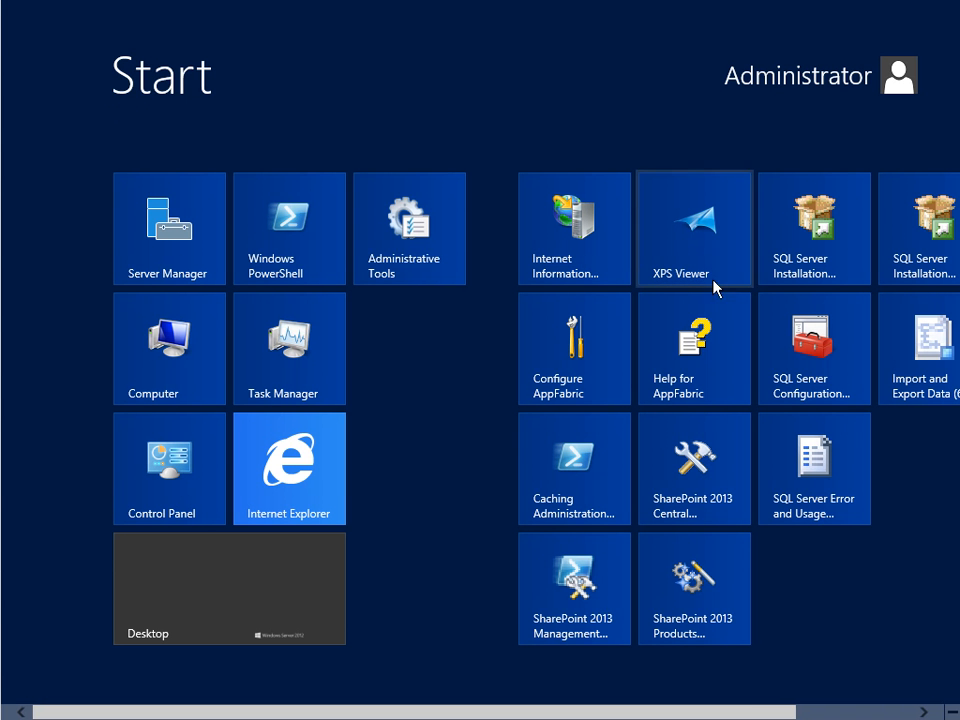
{"action": "left_click", "coordinate": [686, 614]}
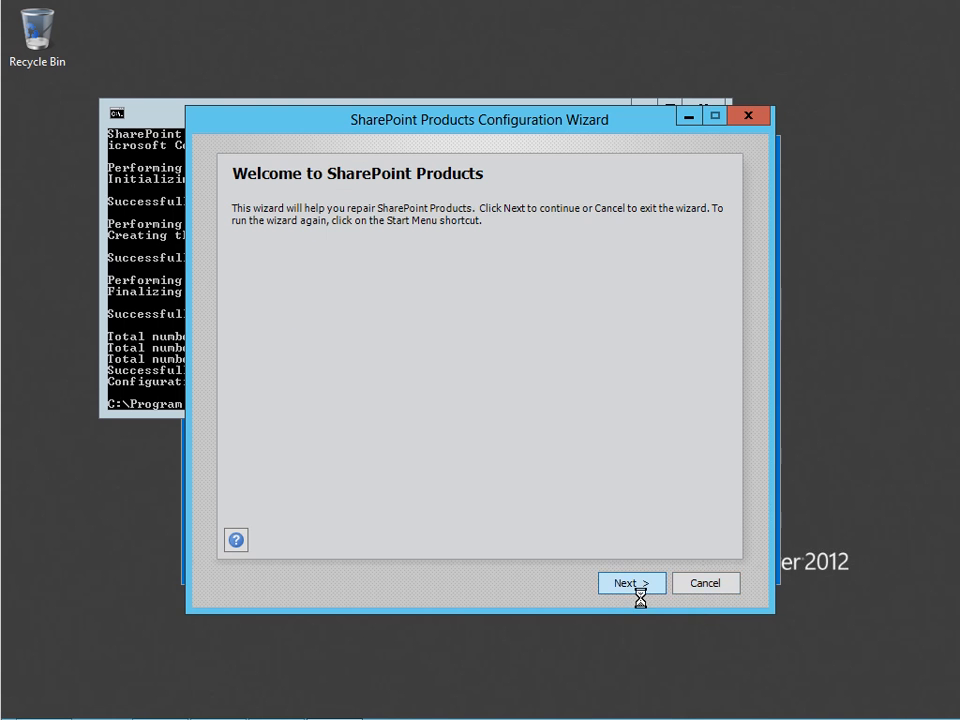
{"action": "left_click", "coordinate": [634, 583]}
{"action": "left_click", "coordinate": [570, 499]}
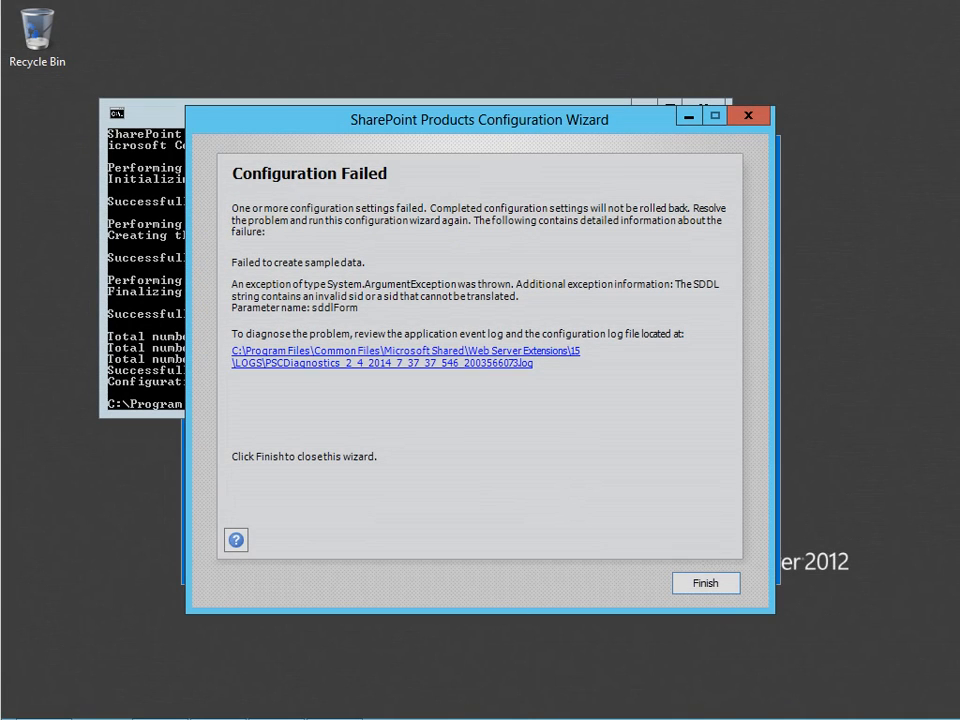
{"action": "left_click", "coordinate": [714, 592]}
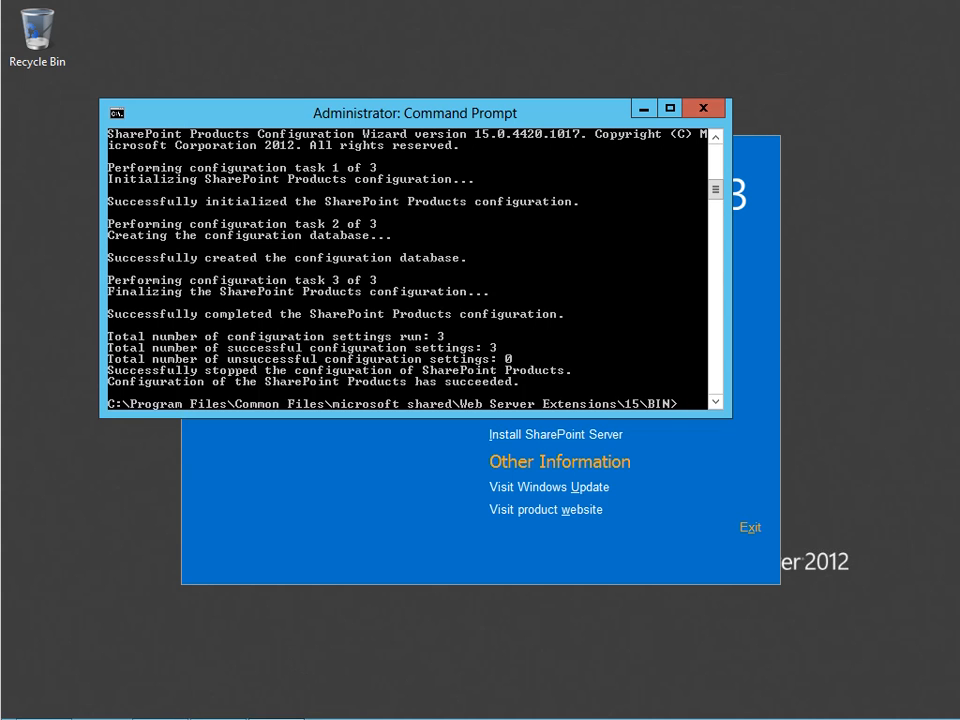
Switch to File Explorer and open C:\Program Files\Microsoft Office Servers\15.0\Data\Office Server.
{"action": "left_click", "coordinate": [161, 702]}
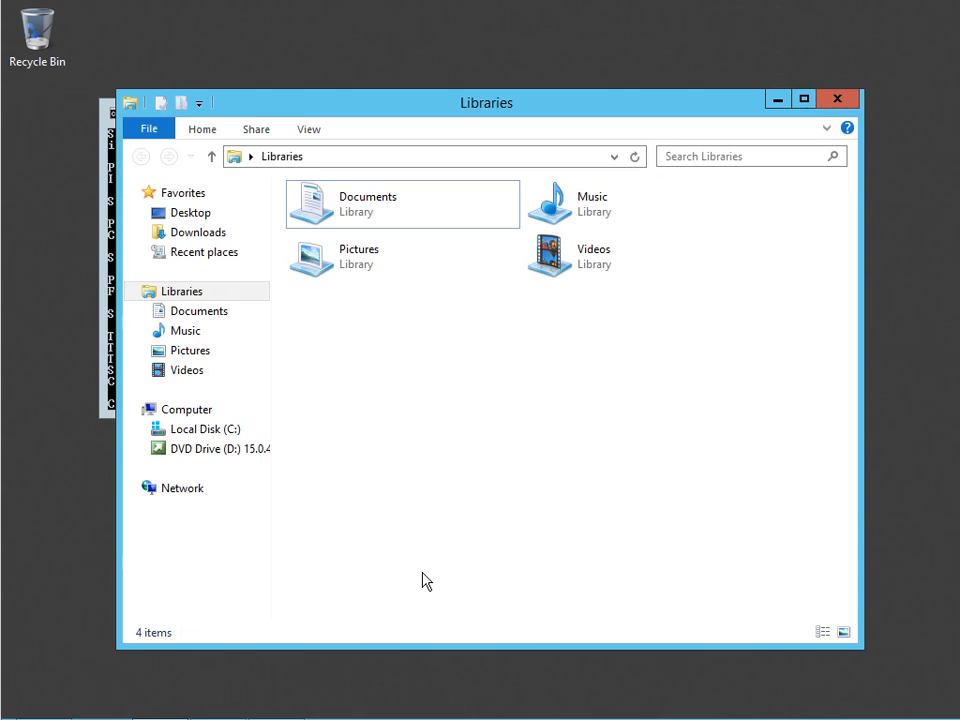
{"action": "left_click", "coordinate": [255, 430]}
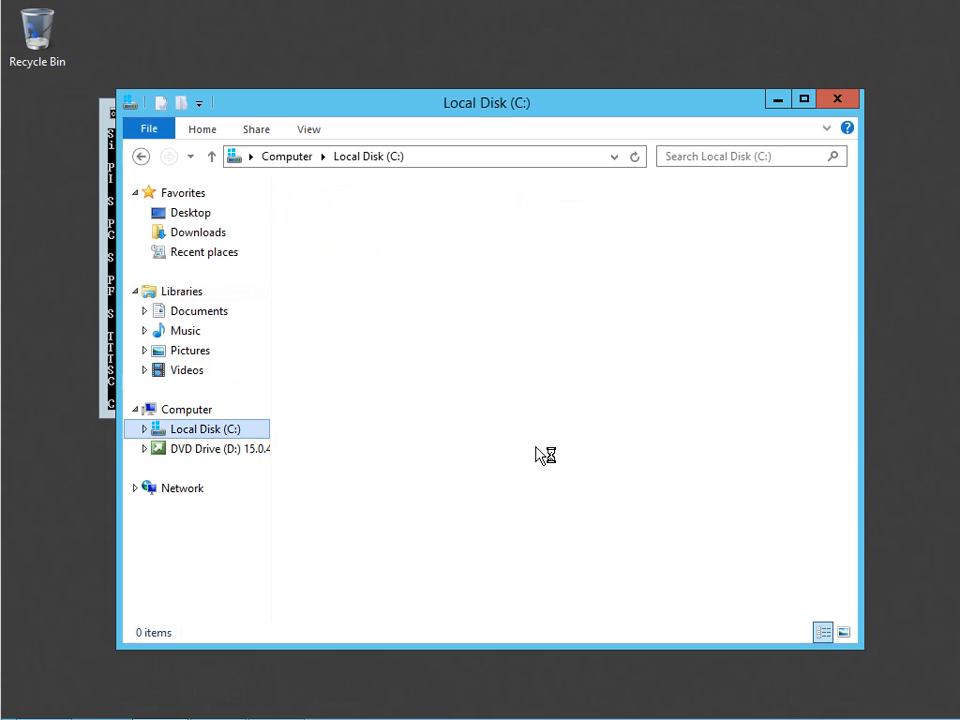
{"action": "double_click", "coordinate": [380, 256]}
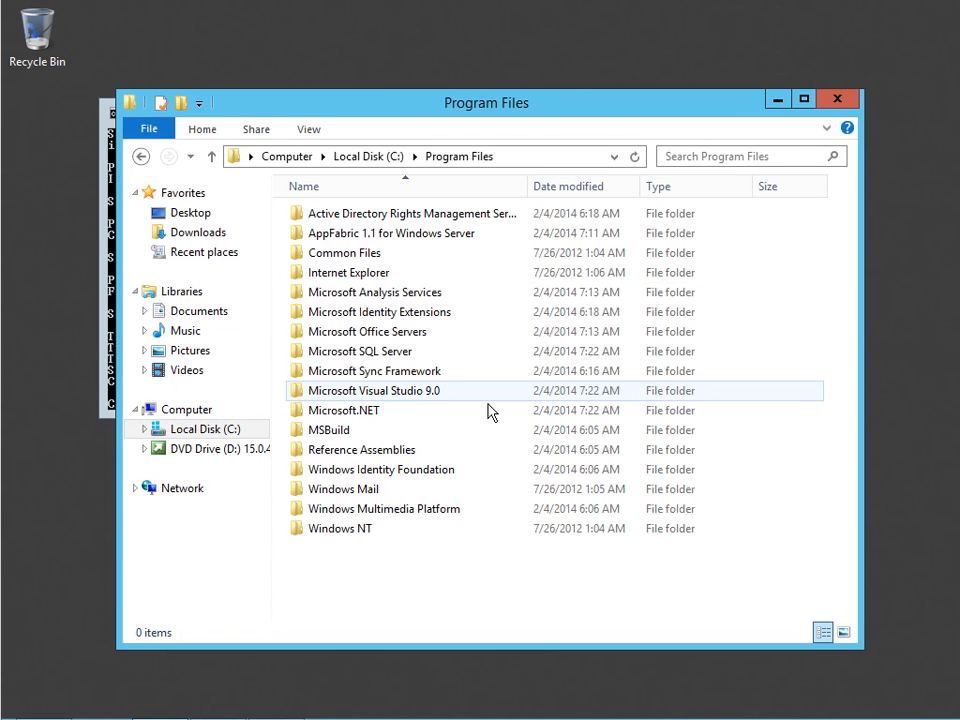
{"action": "double_click", "coordinate": [425, 332]}
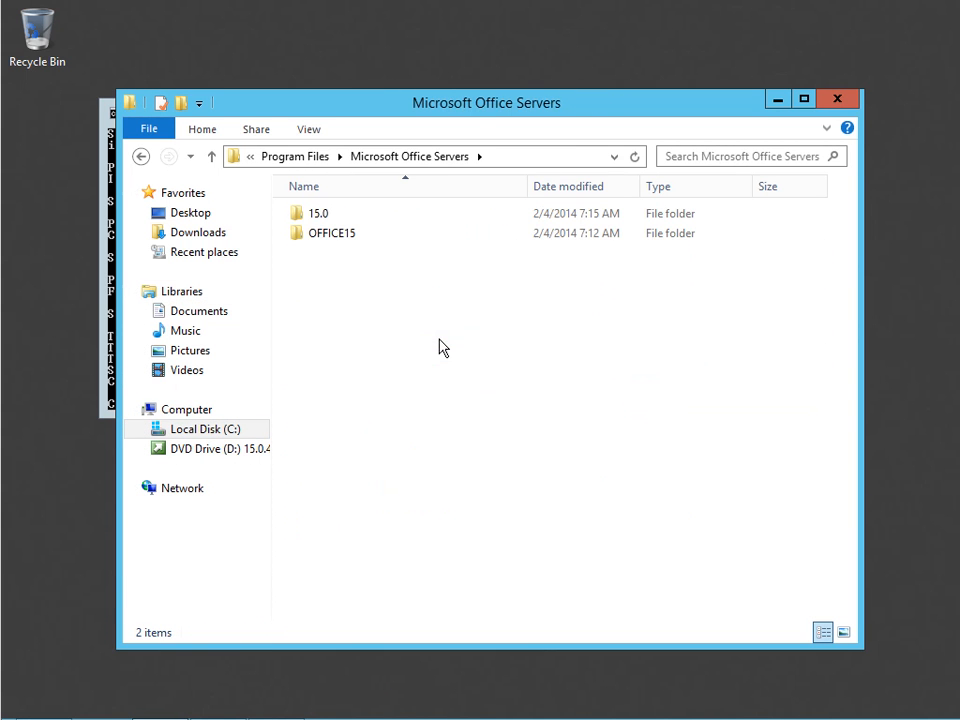
{"action": "double_click", "coordinate": [324, 215]}
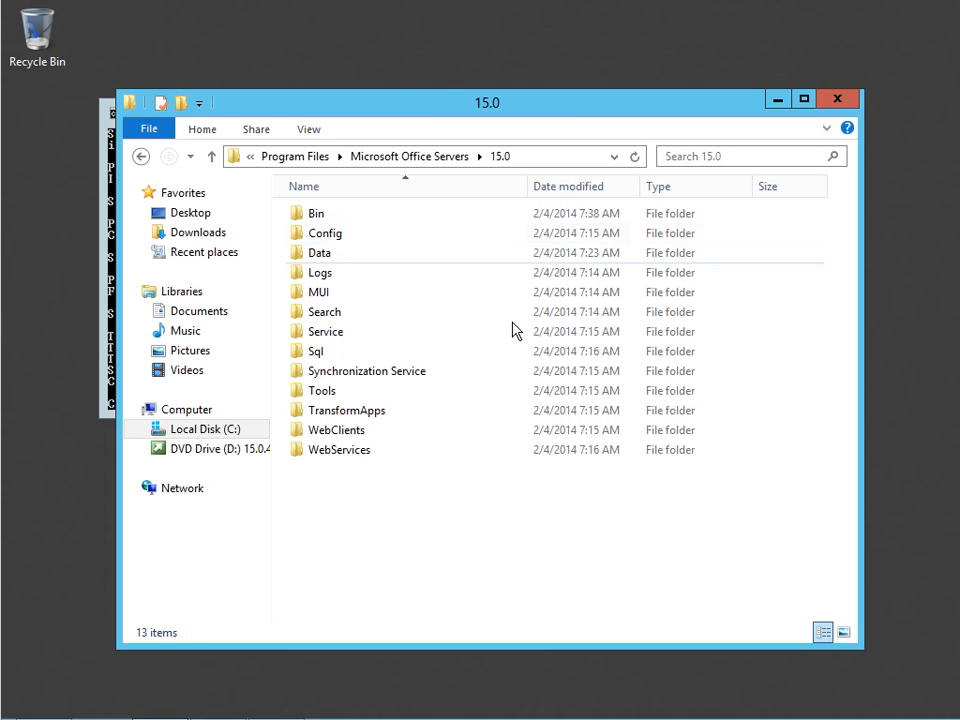
{"action": "double_click", "coordinate": [347, 261]}
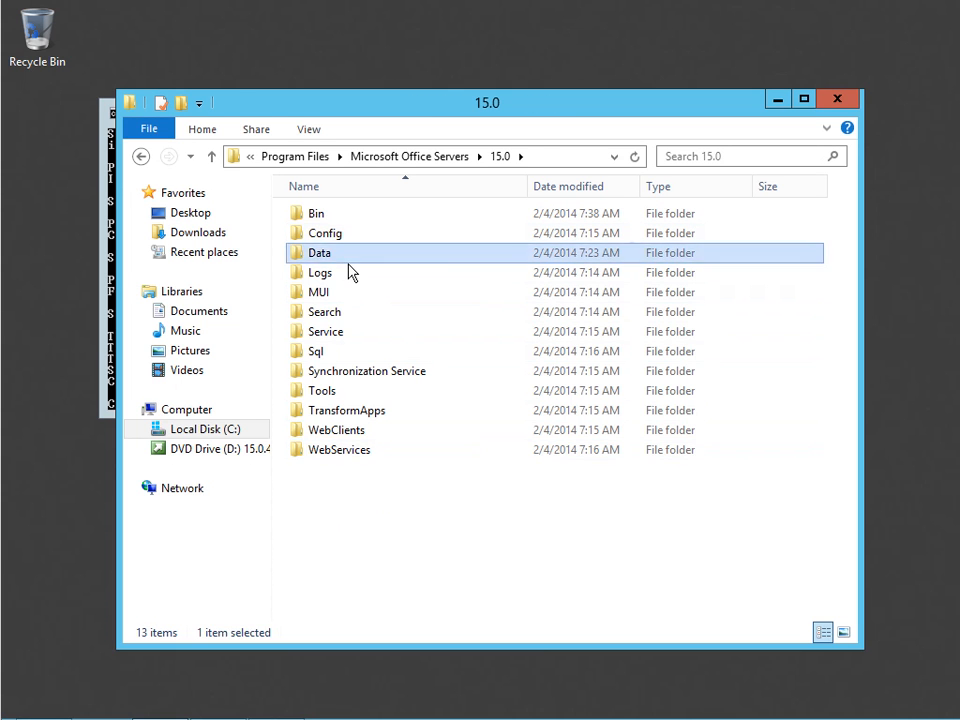
{"action": "double_click", "coordinate": [377, 257]}
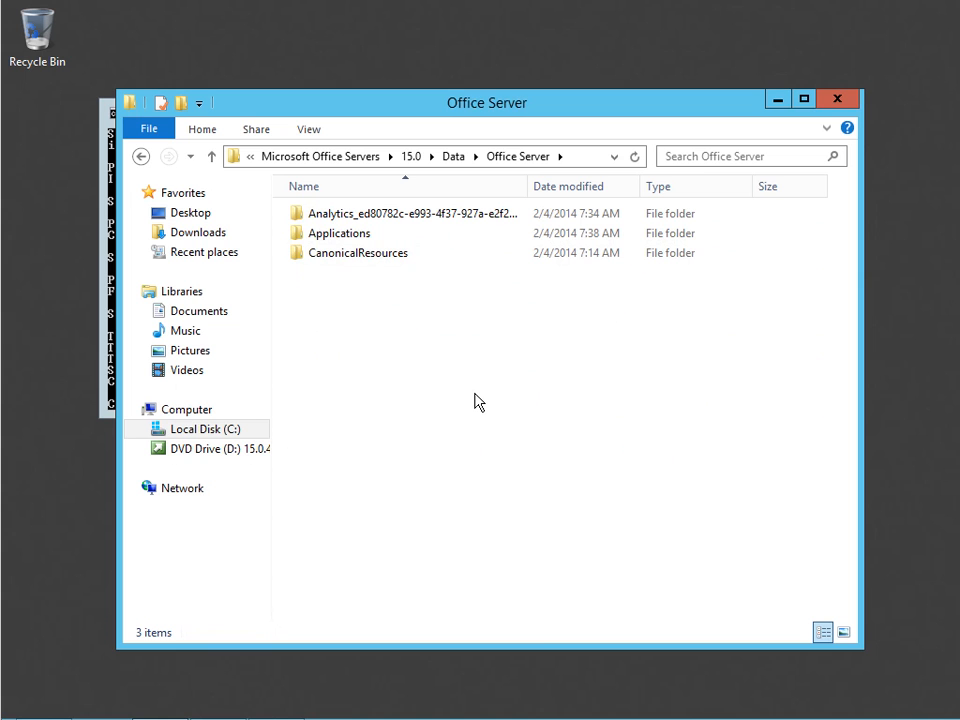
Share the Analytics folder through Advanced Sharing and allow Everyone Full Control.
{"action": "right_click", "coordinate": [369, 227]}
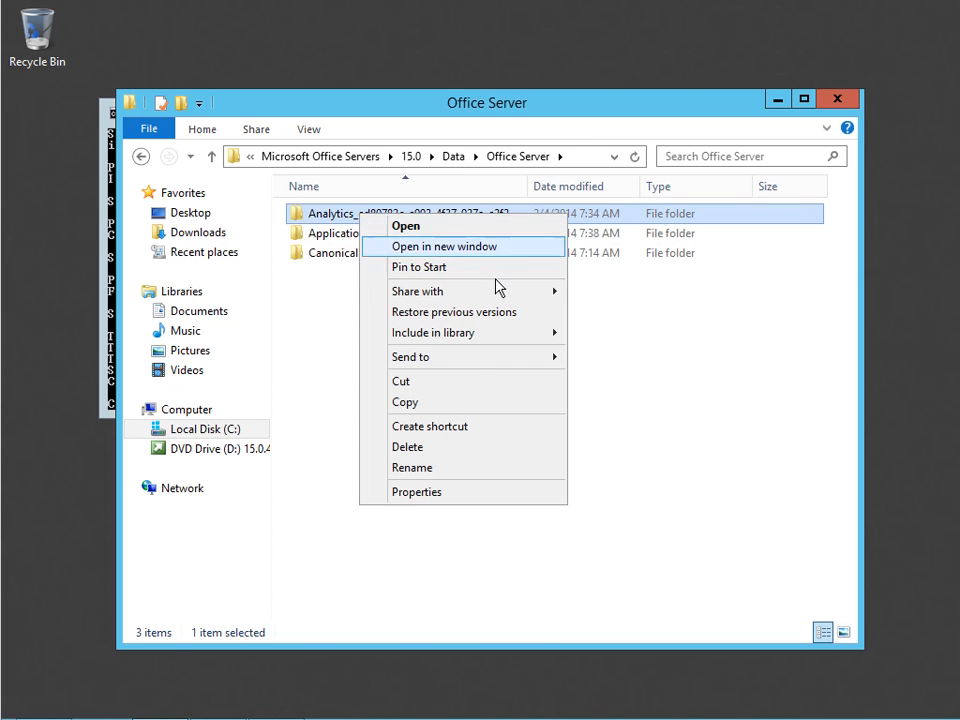
{"action": "mouse_move", "coordinate": [462, 300]}
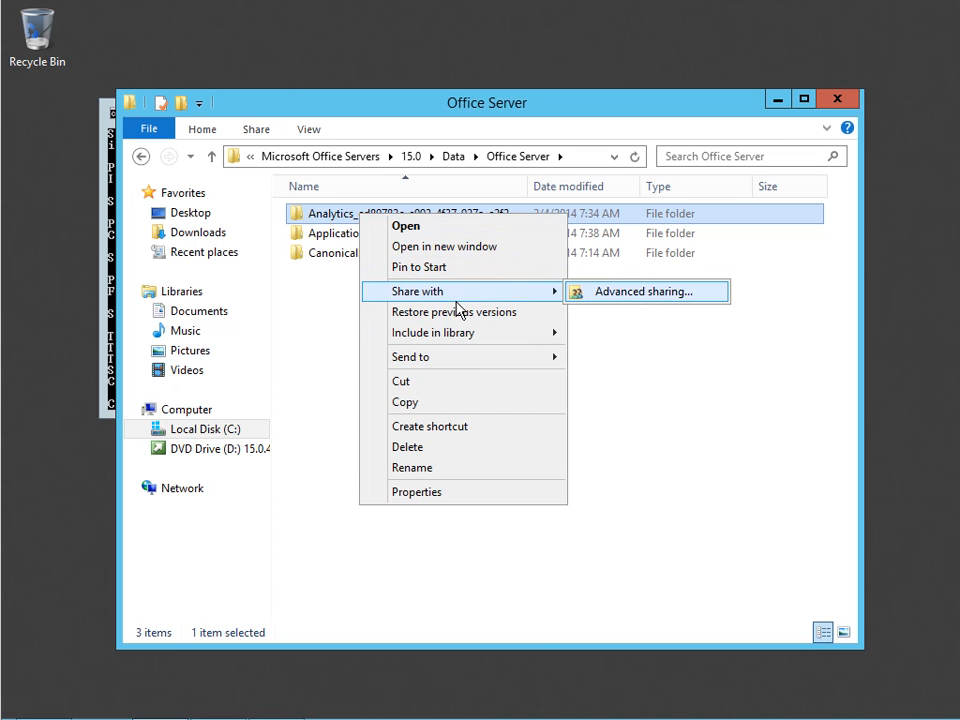
{"action": "left_click", "coordinate": [666, 300]}
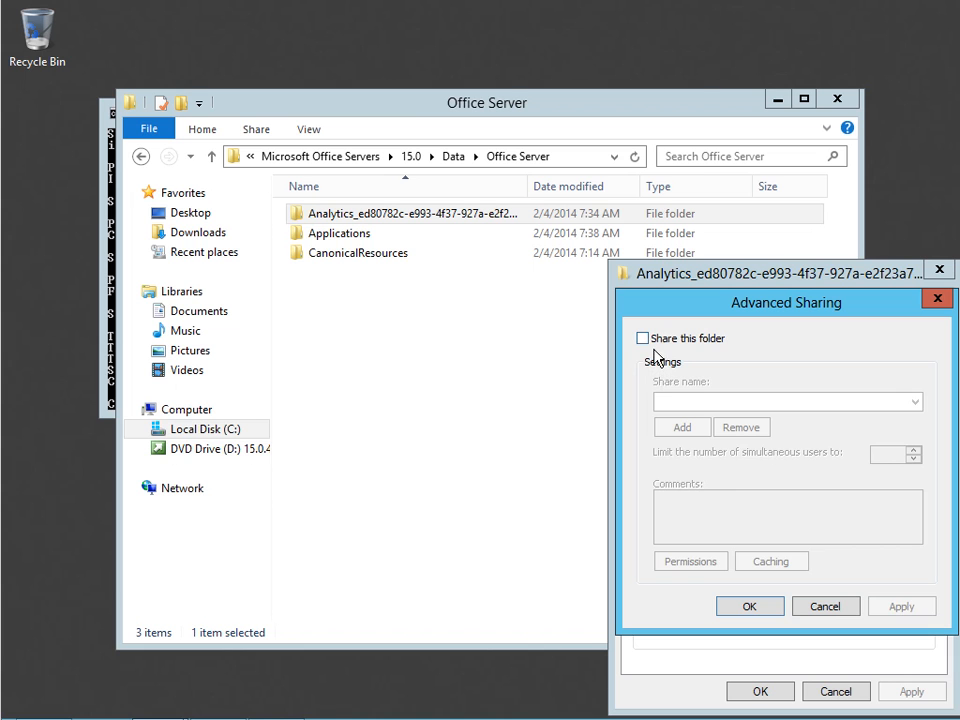
{"action": "left_click", "coordinate": [643, 339]}
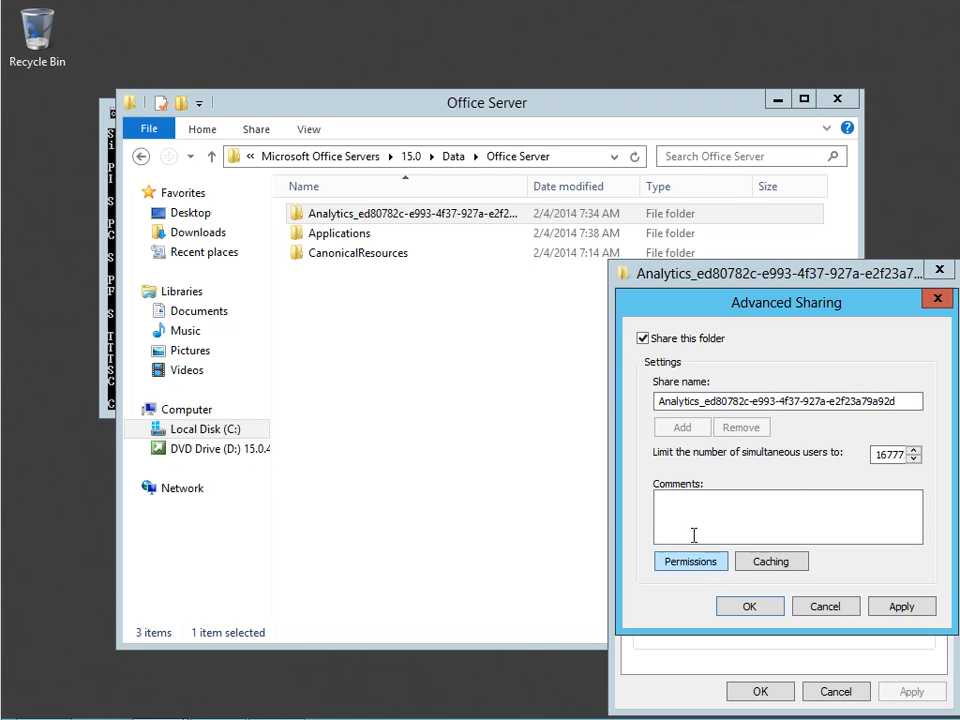
{"action": "left_click", "coordinate": [713, 568]}
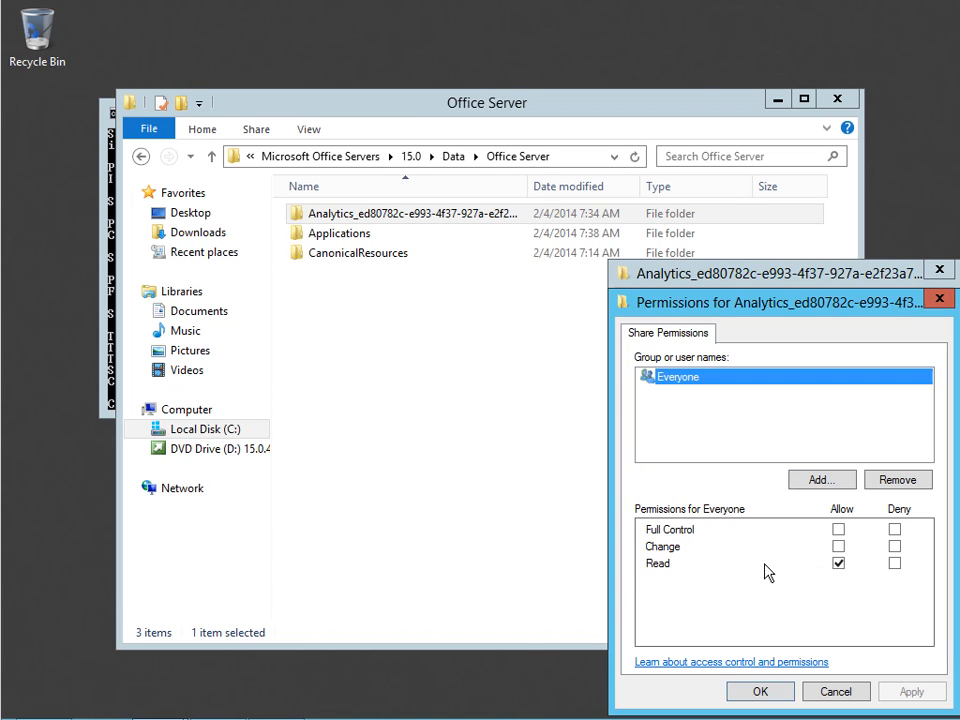
{"action": "left_click", "coordinate": [838, 529]}
{"action": "left_click", "coordinate": [771, 700]}
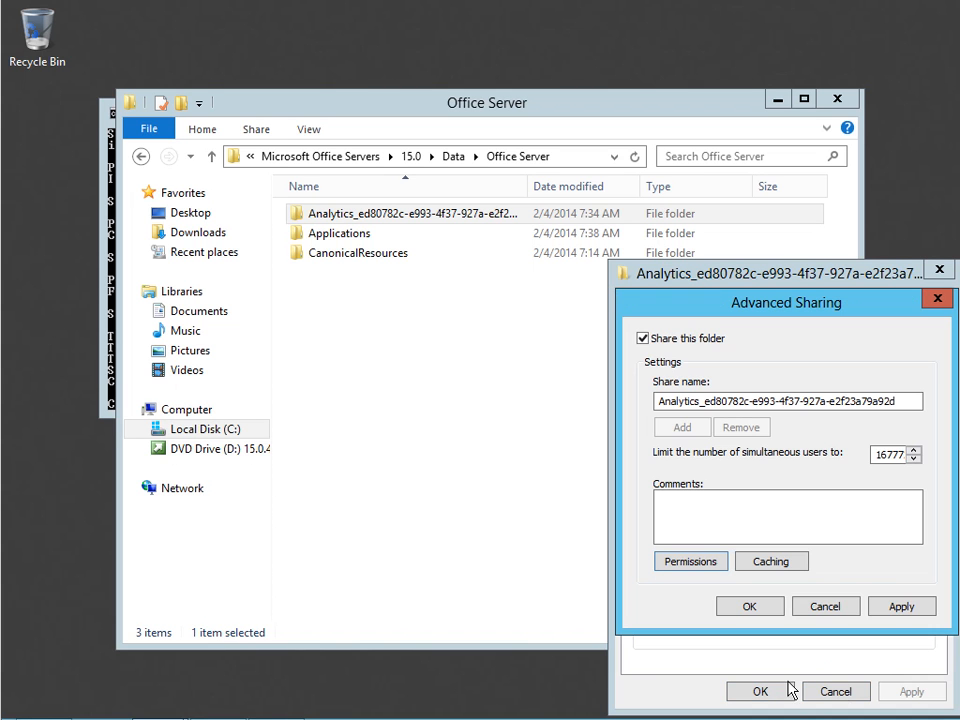
{"action": "left_click", "coordinate": [767, 629]}
{"action": "left_click", "coordinate": [781, 699]}
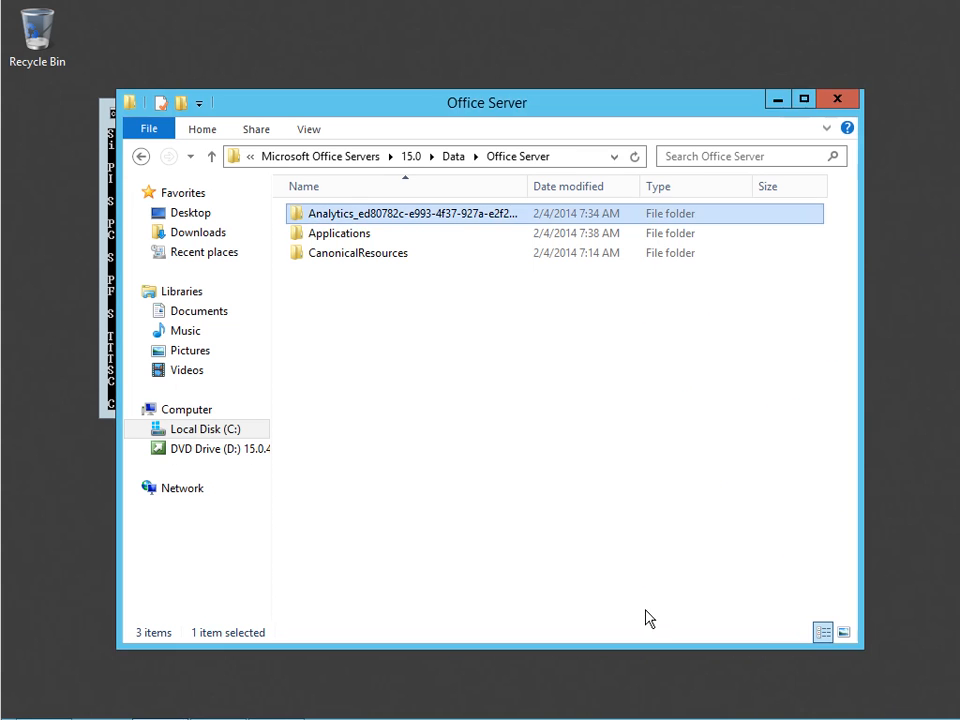
Minimize File Explorer and run the SharePoint 2013 Products Configuration Wizard again to completion, allowing the required services to restart.
{"action": "left_click", "coordinate": [778, 98]}
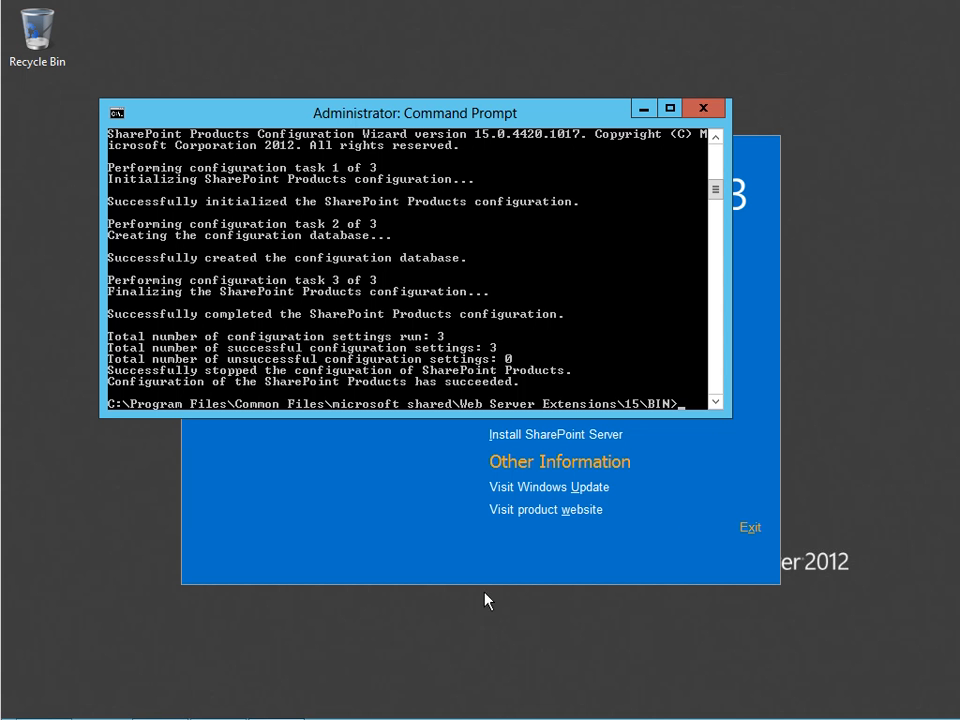
{"action": "key", "text": "super"}
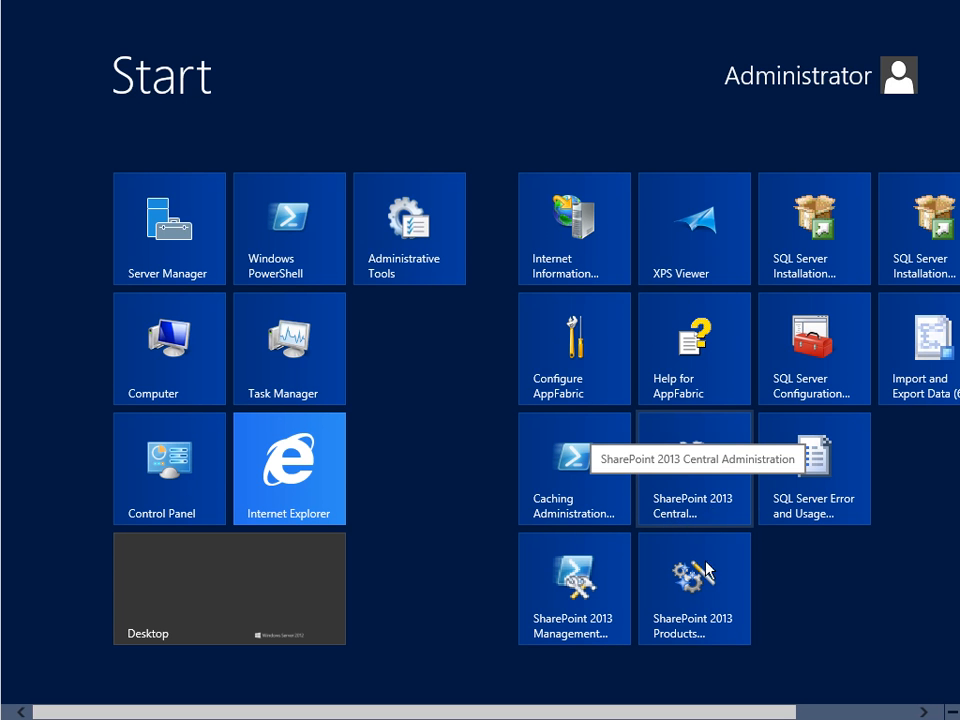
{"action": "left_click", "coordinate": [707, 597]}
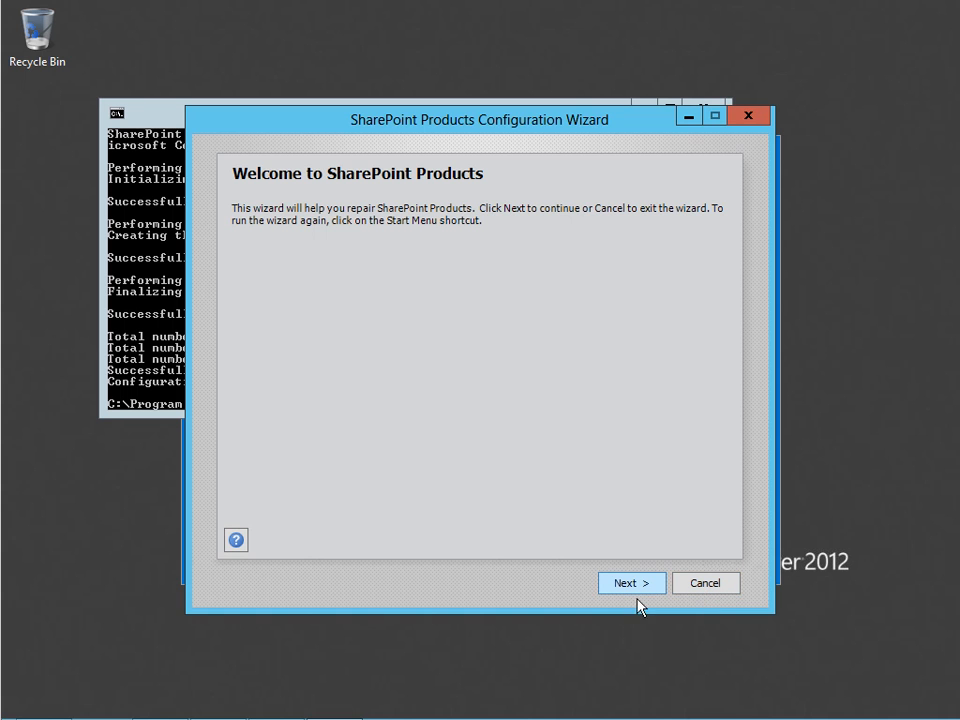
{"action": "left_click", "coordinate": [640, 592]}
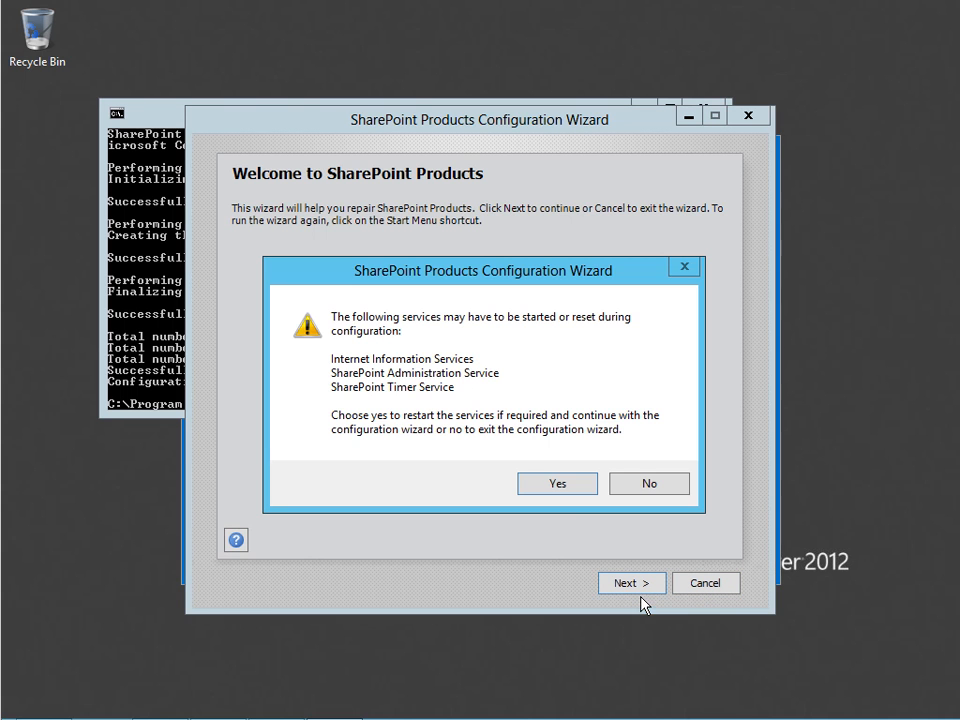
{"action": "left_click", "coordinate": [561, 489]}
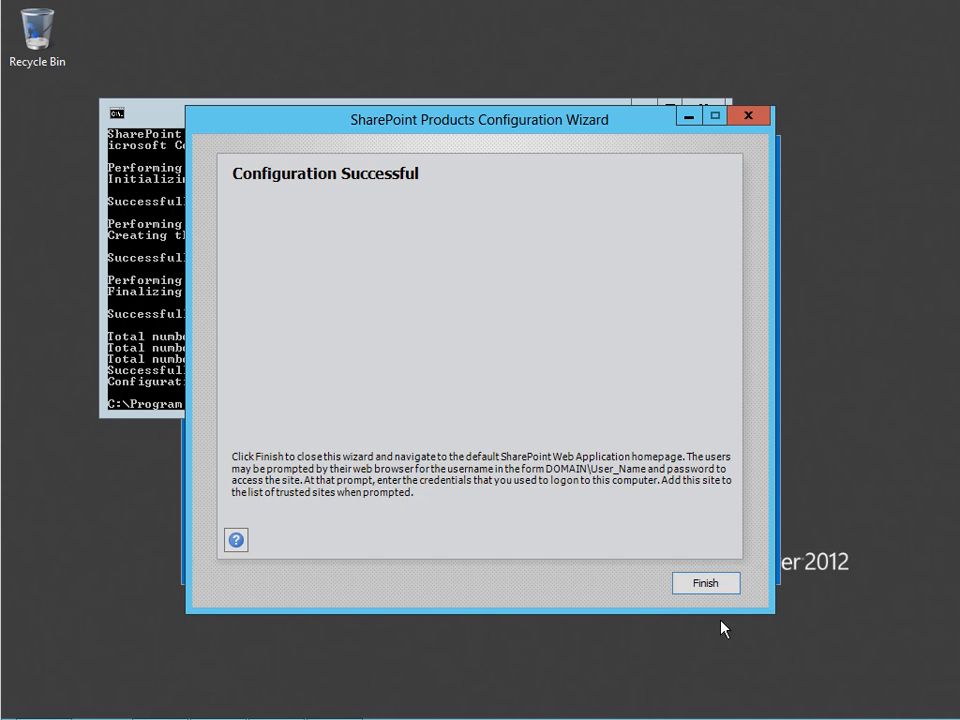
{"action": "left_click", "coordinate": [705, 583]}
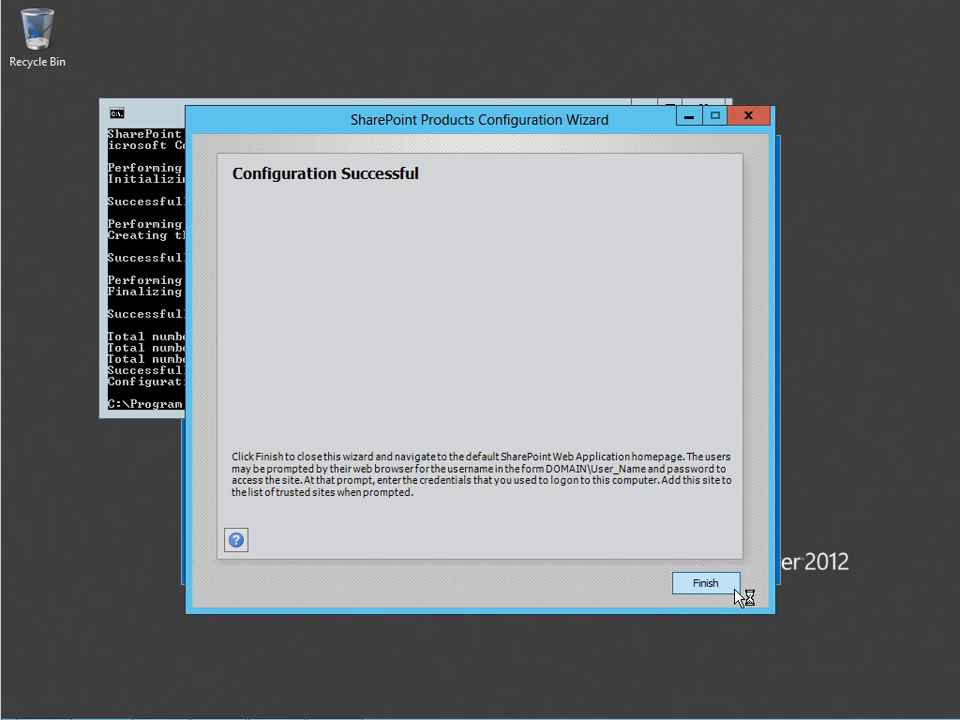
Close the Command Prompt, exit the SharePoint installation screen, and maximize the browser window.
{"action": "left_click", "coordinate": [718, 112]}
{"action": "left_click", "coordinate": [752, 528]}
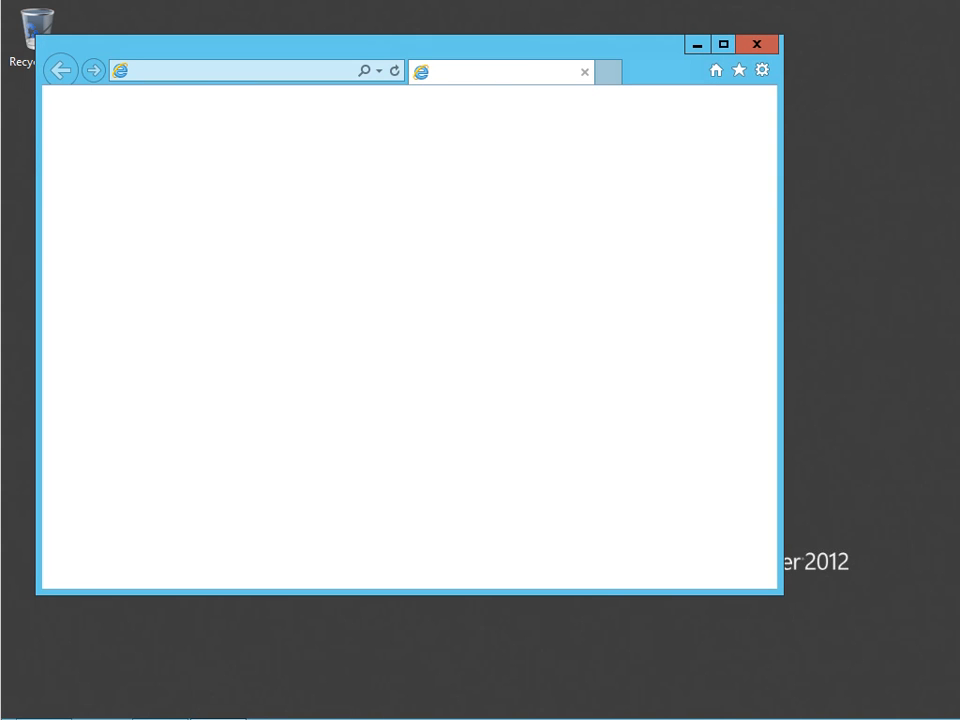
{"action": "left_click", "coordinate": [726, 45]}
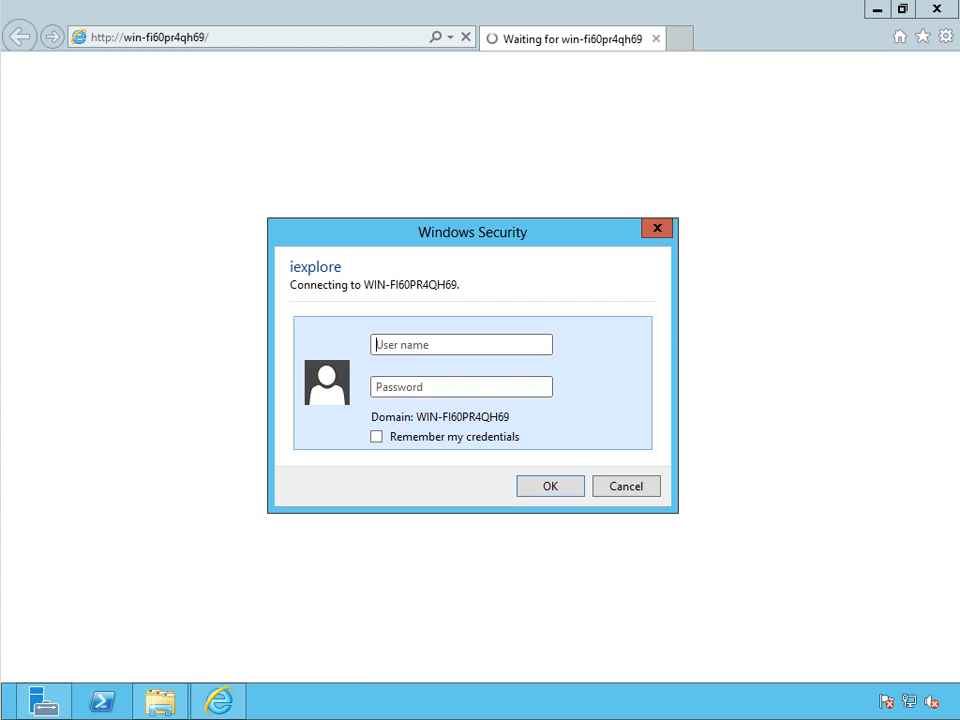
Sign in to the SharePoint site as administrator with the account password and have the credentials remembered.
{"action": "type", "text": "administrator"}
{"action": "key", "text": "Tab"}
{"action": "type", "text": "********"}
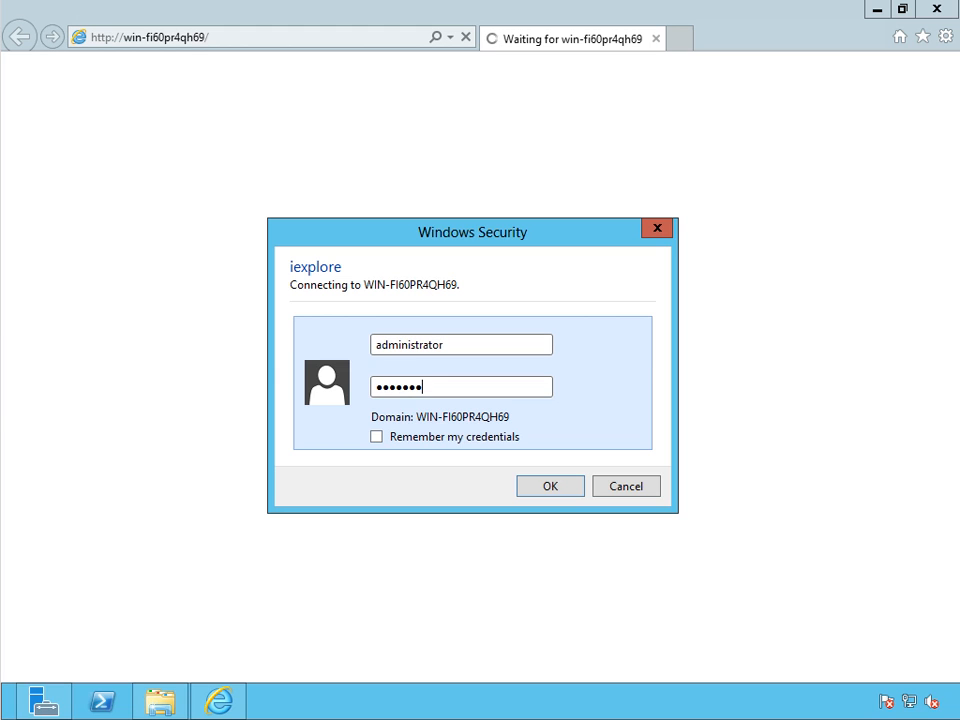
{"action": "left_click", "coordinate": [382, 440]}
{"action": "left_click", "coordinate": [566, 490]}
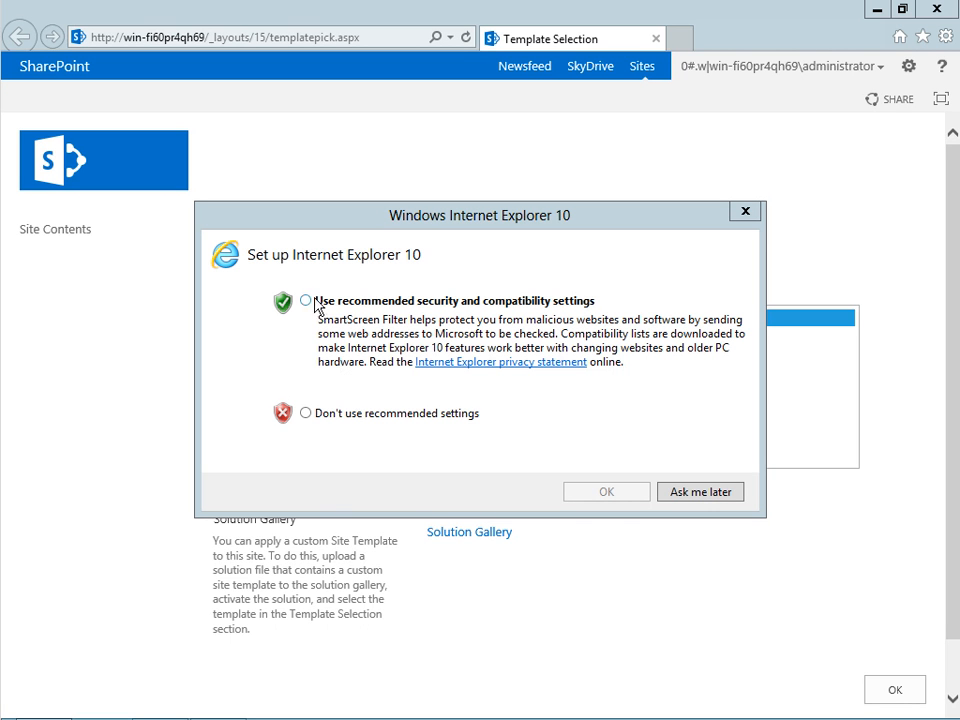
Set up Internet Explorer 10 with the recommended security and compatibility settings, and minimize the browser.
{"action": "left_click", "coordinate": [316, 305]}
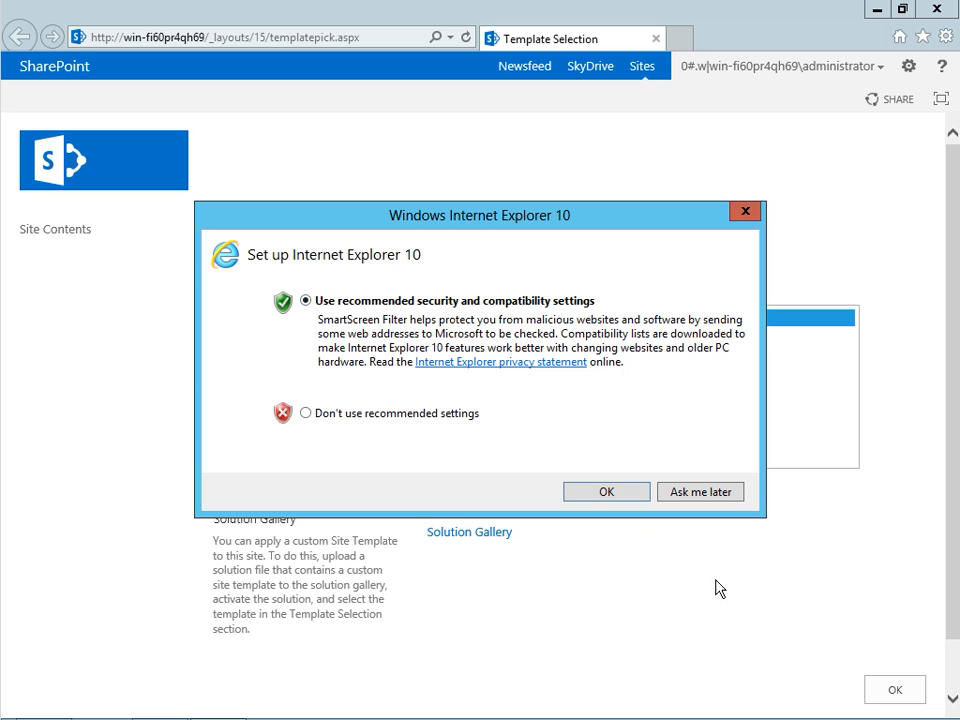
{"action": "left_click", "coordinate": [625, 510]}
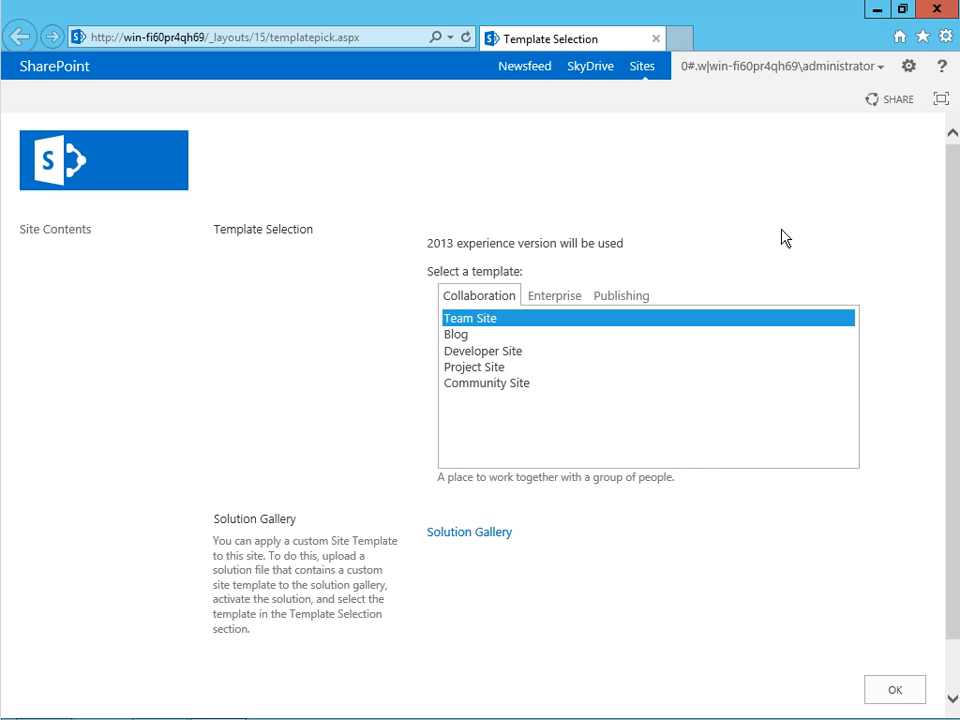
{"action": "left_click", "coordinate": [879, 12]}
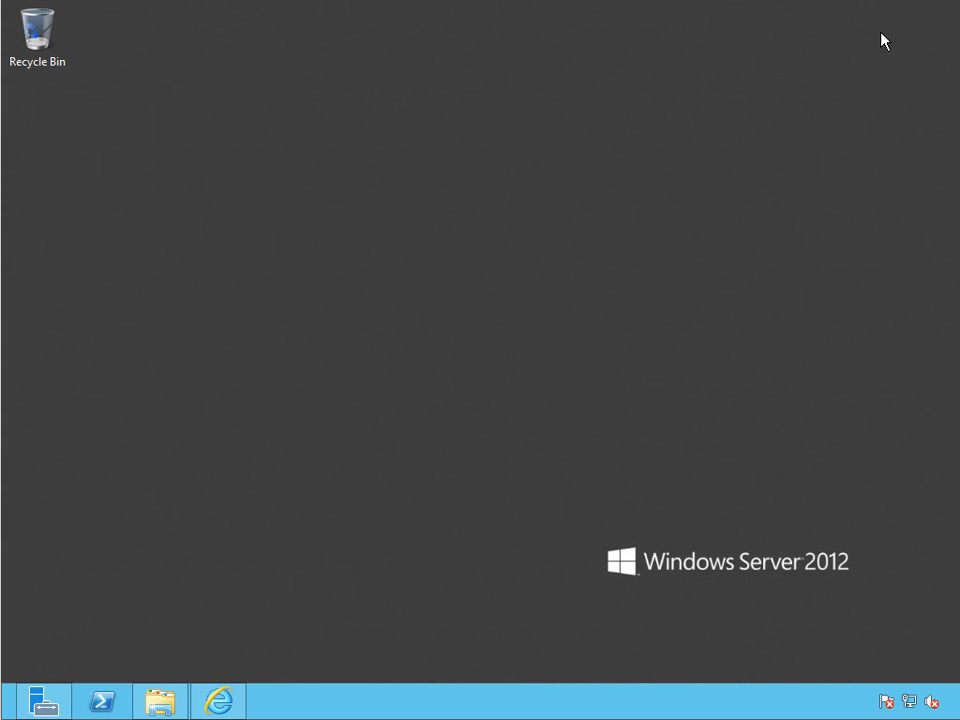